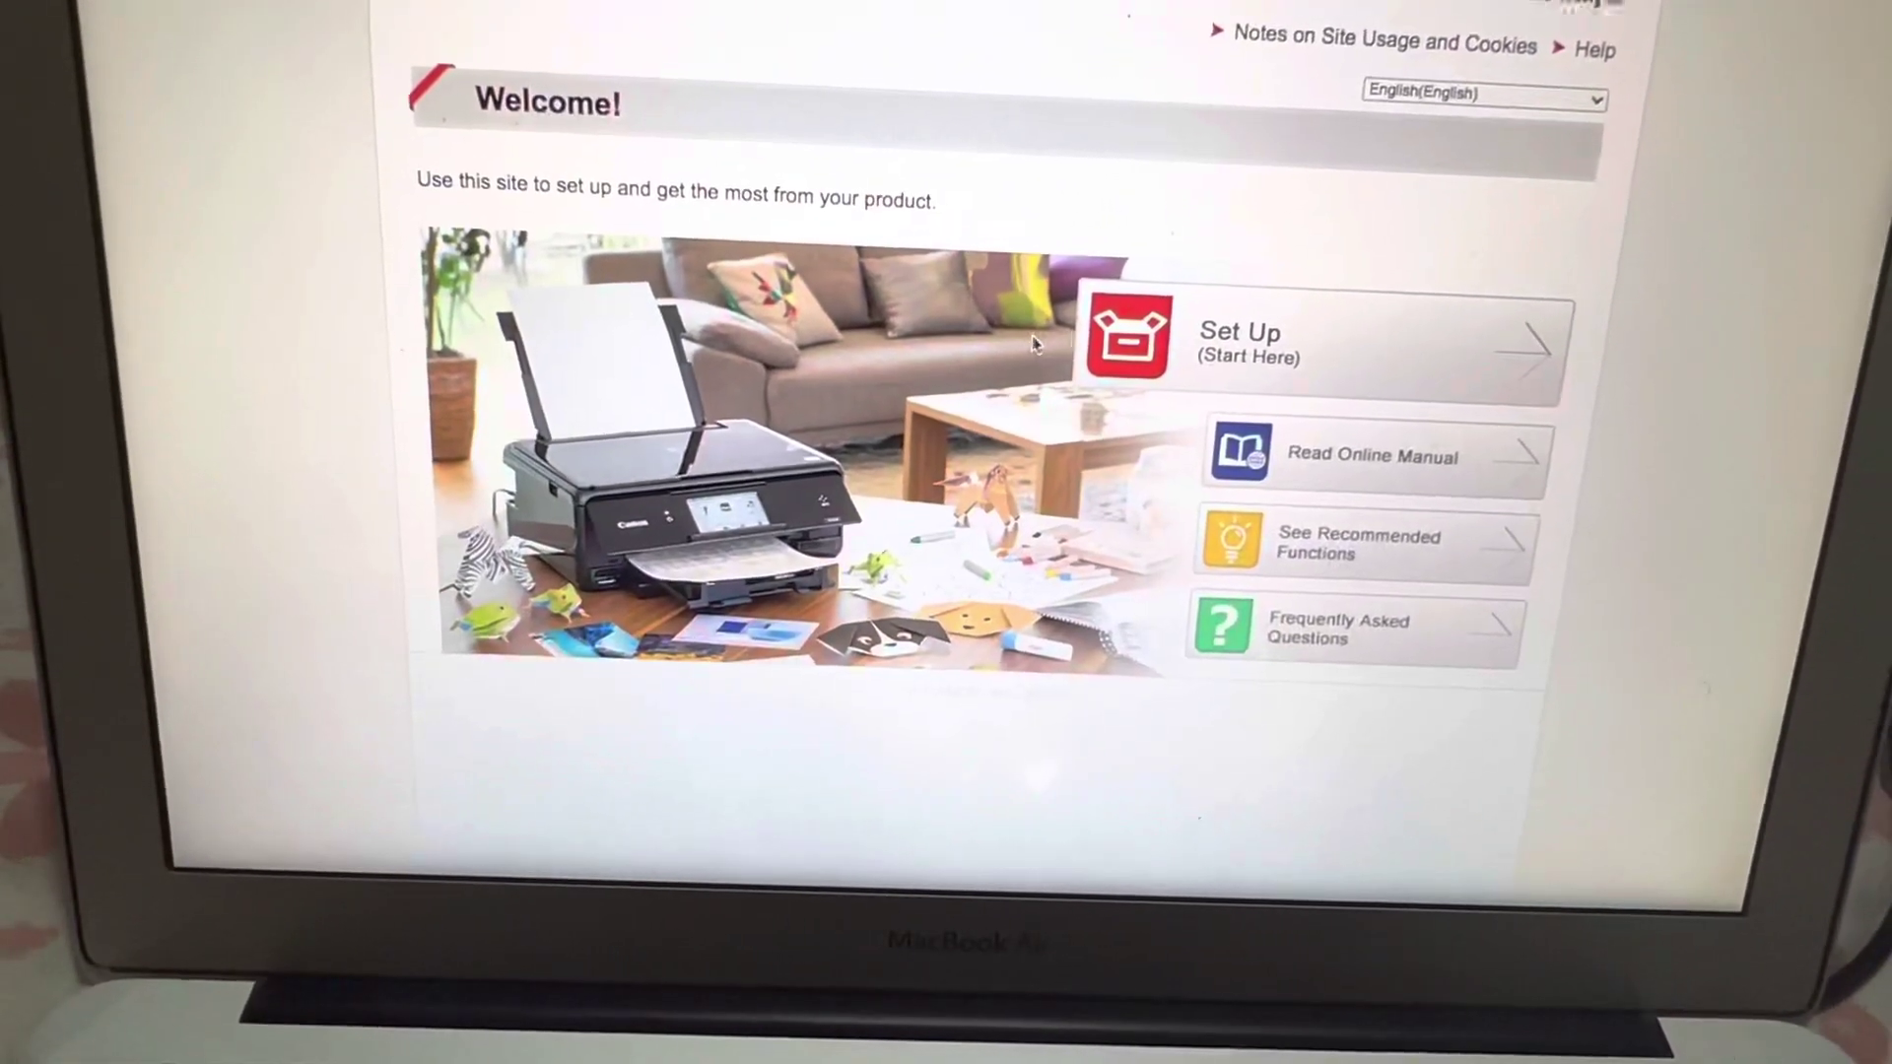
Start printer setup on ij.start.canon and show the region choices below the product list.
{"action": "left_click", "coordinate": [1259, 359]}
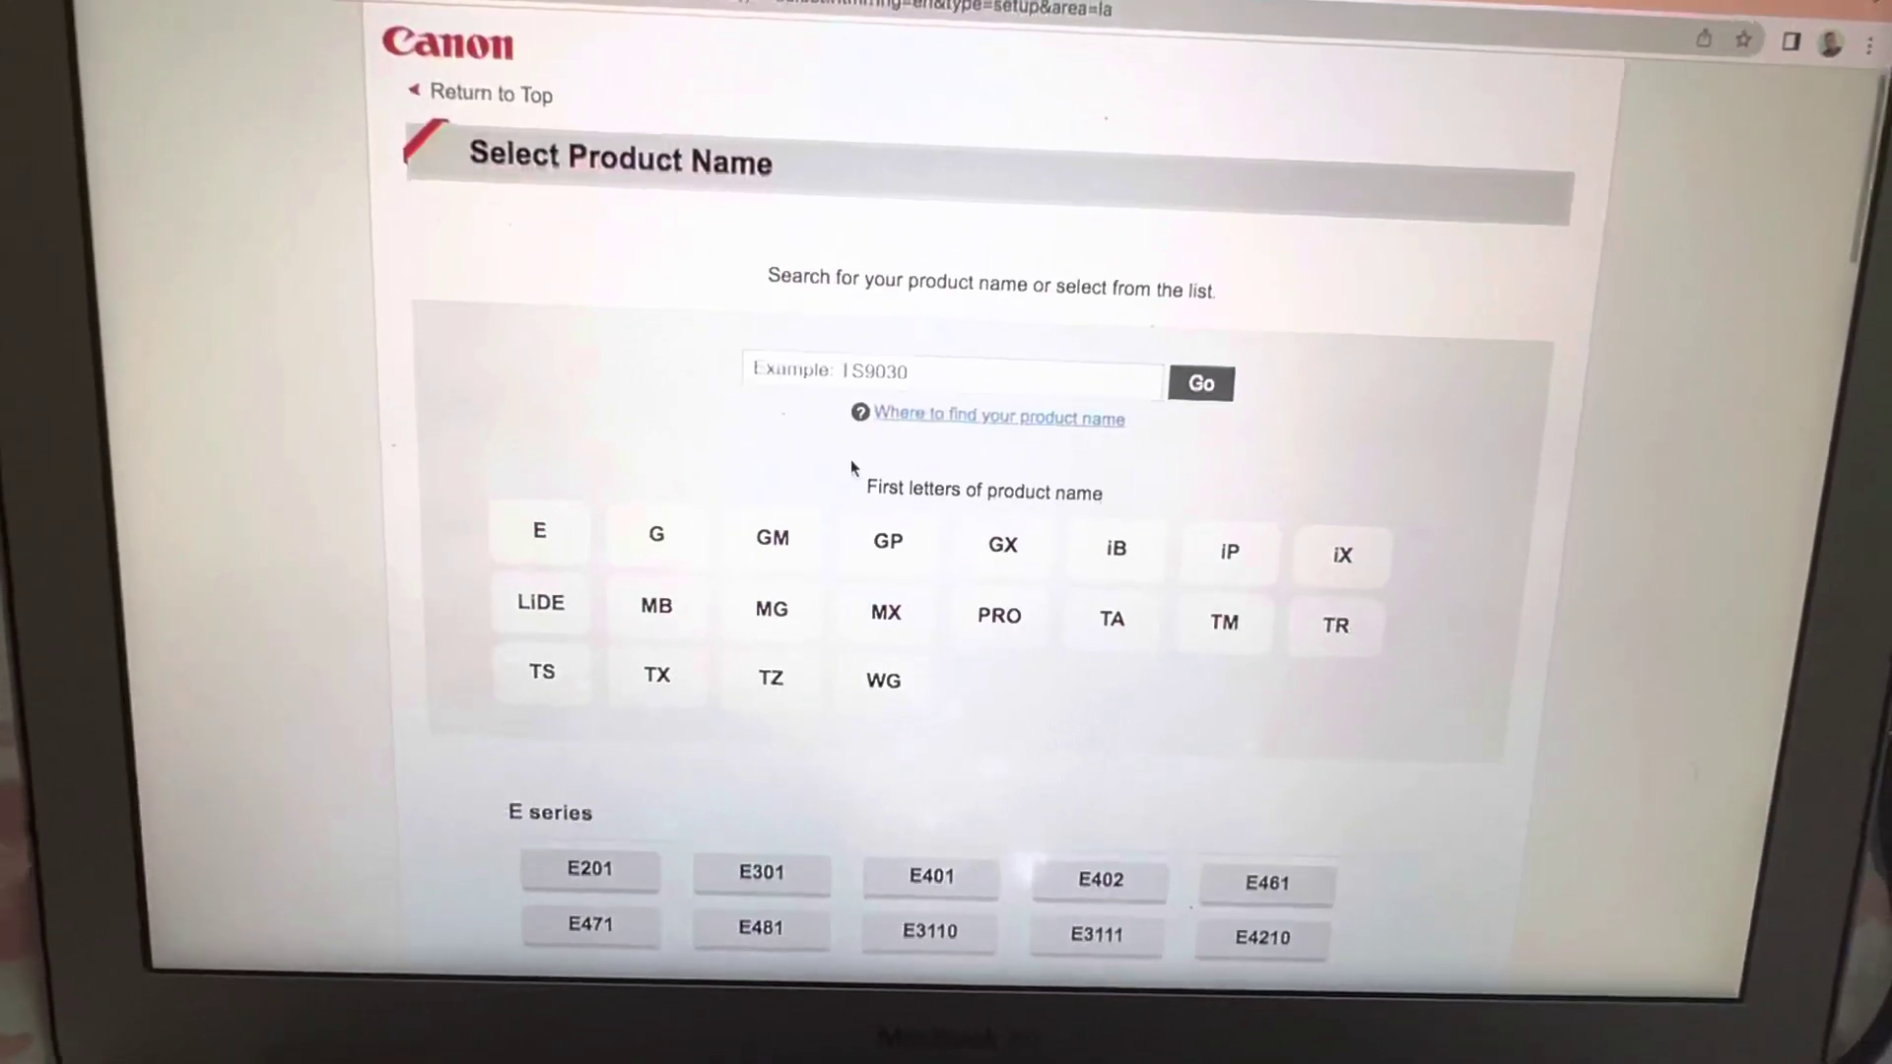
{"action": "scroll", "coordinate": [858, 480], "scroll_direction": "down", "scroll_amount": 2}
{"action": "scroll", "coordinate": [867, 437], "scroll_direction": "down", "scroll_amount": 3}
{"action": "scroll", "coordinate": [867, 438], "scroll_direction": "down", "scroll_amount": 3}
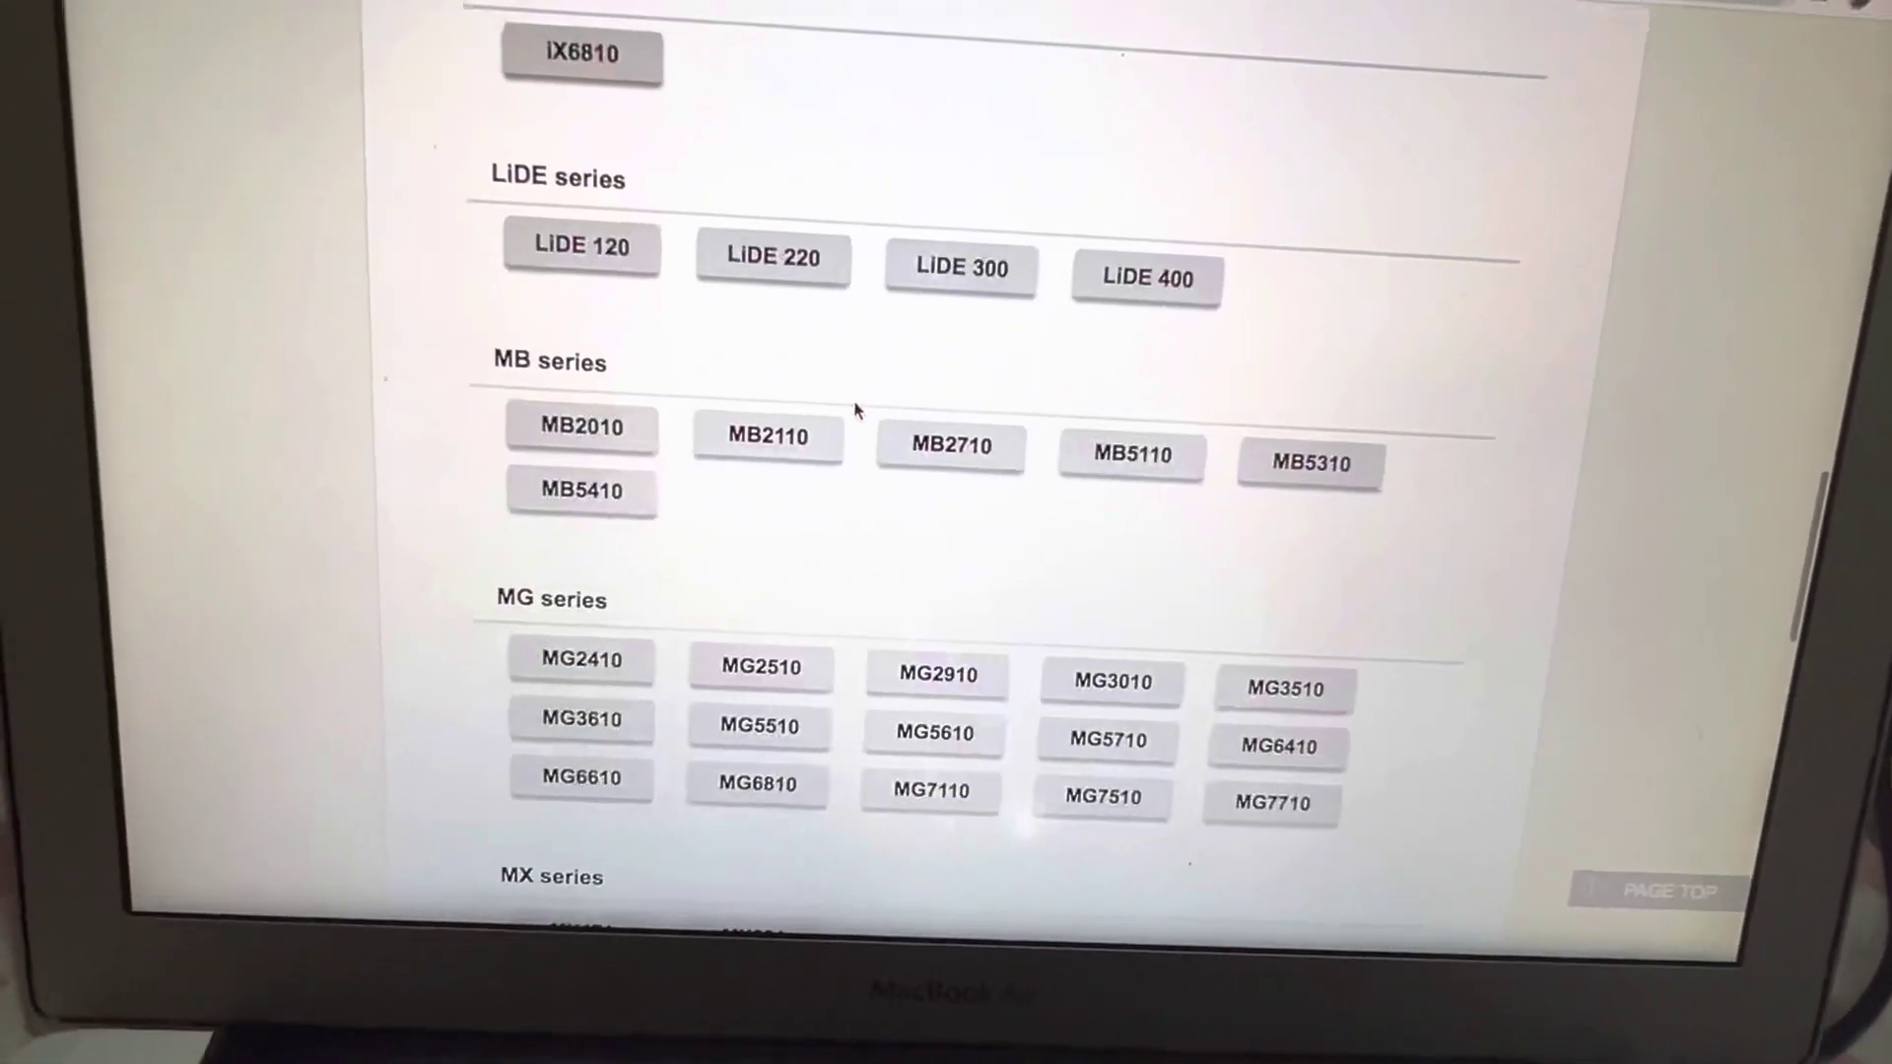
{"action": "scroll", "coordinate": [851, 402], "scroll_direction": "down", "scroll_amount": 1}
{"action": "scroll", "coordinate": [850, 407], "scroll_direction": "down", "scroll_amount": 2}
{"action": "scroll", "coordinate": [851, 415], "scroll_direction": "down", "scroll_amount": 2}
{"action": "scroll", "coordinate": [852, 415], "scroll_direction": "down", "scroll_amount": 2}
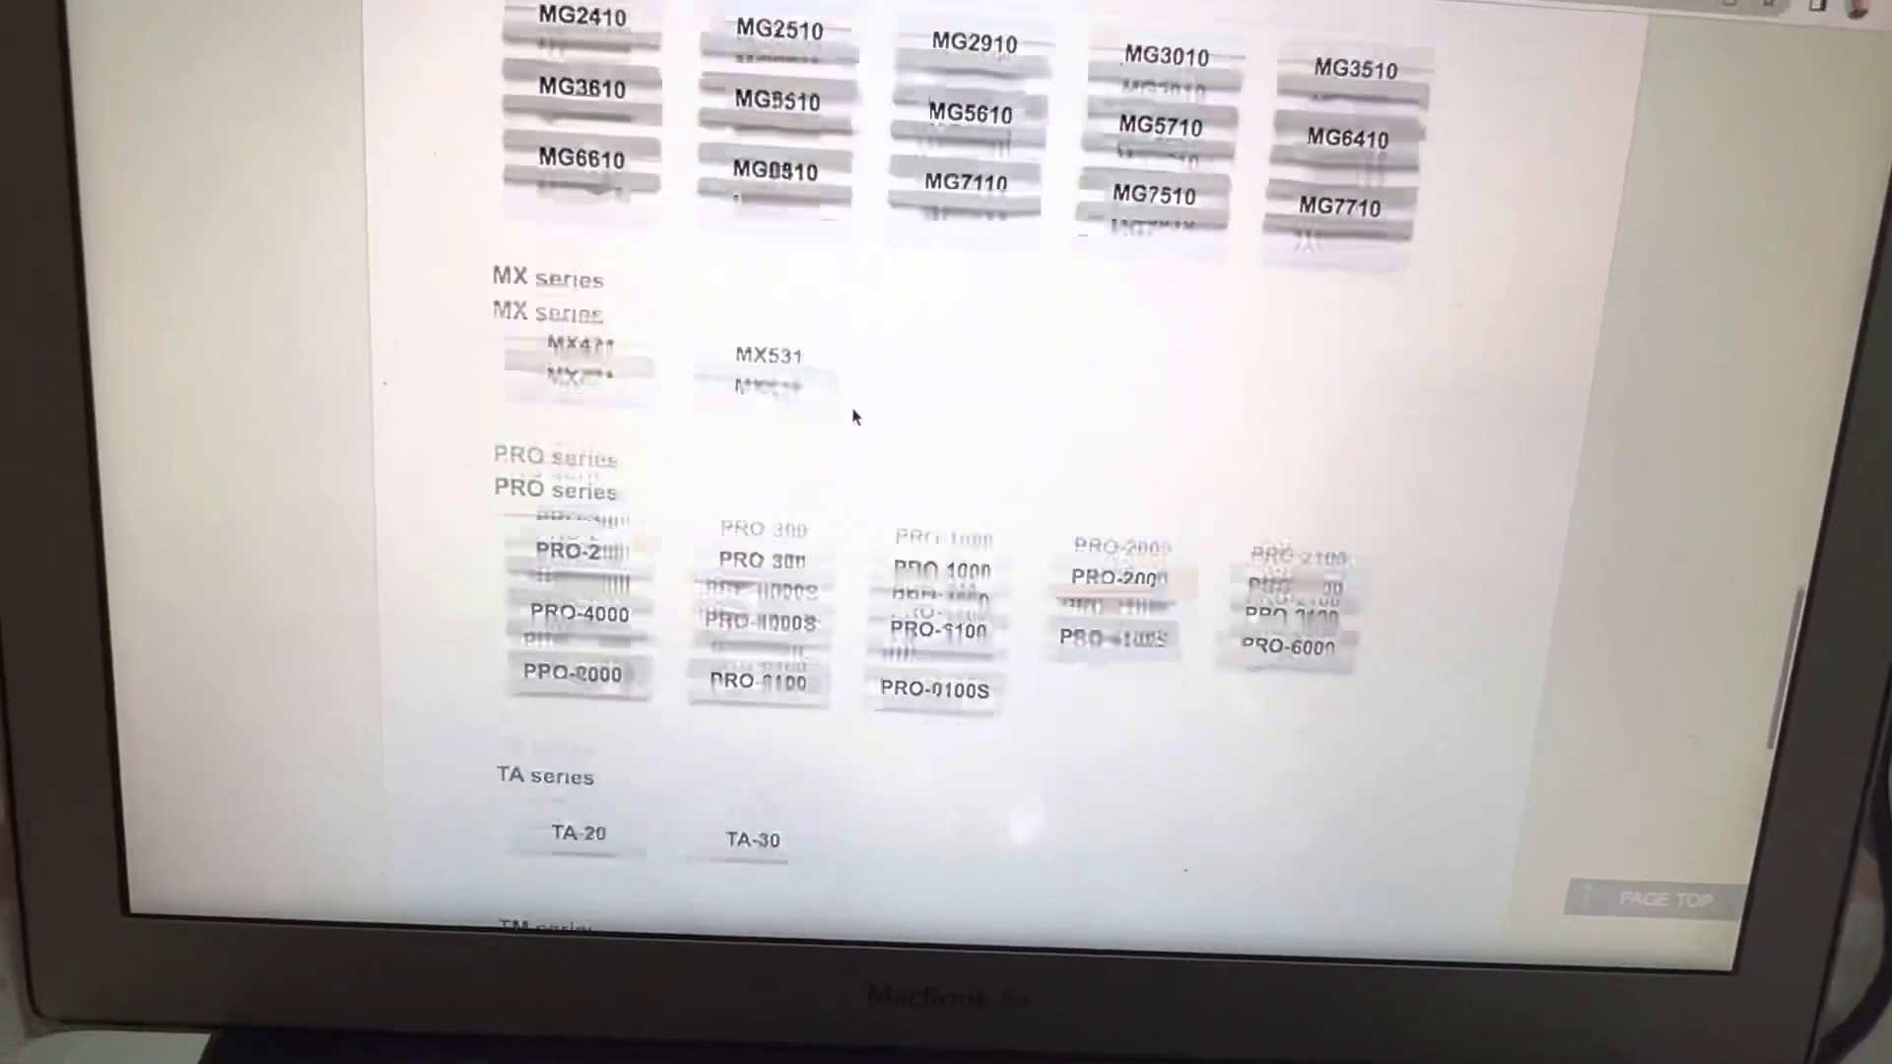
{"action": "scroll", "coordinate": [853, 416], "scroll_direction": "down", "scroll_amount": 3}
{"action": "scroll", "coordinate": [855, 419], "scroll_direction": "down", "scroll_amount": 1}
{"action": "scroll", "coordinate": [855, 420], "scroll_direction": "down", "scroll_amount": 2}
{"action": "scroll", "coordinate": [854, 421], "scroll_direction": "down", "scroll_amount": 2}
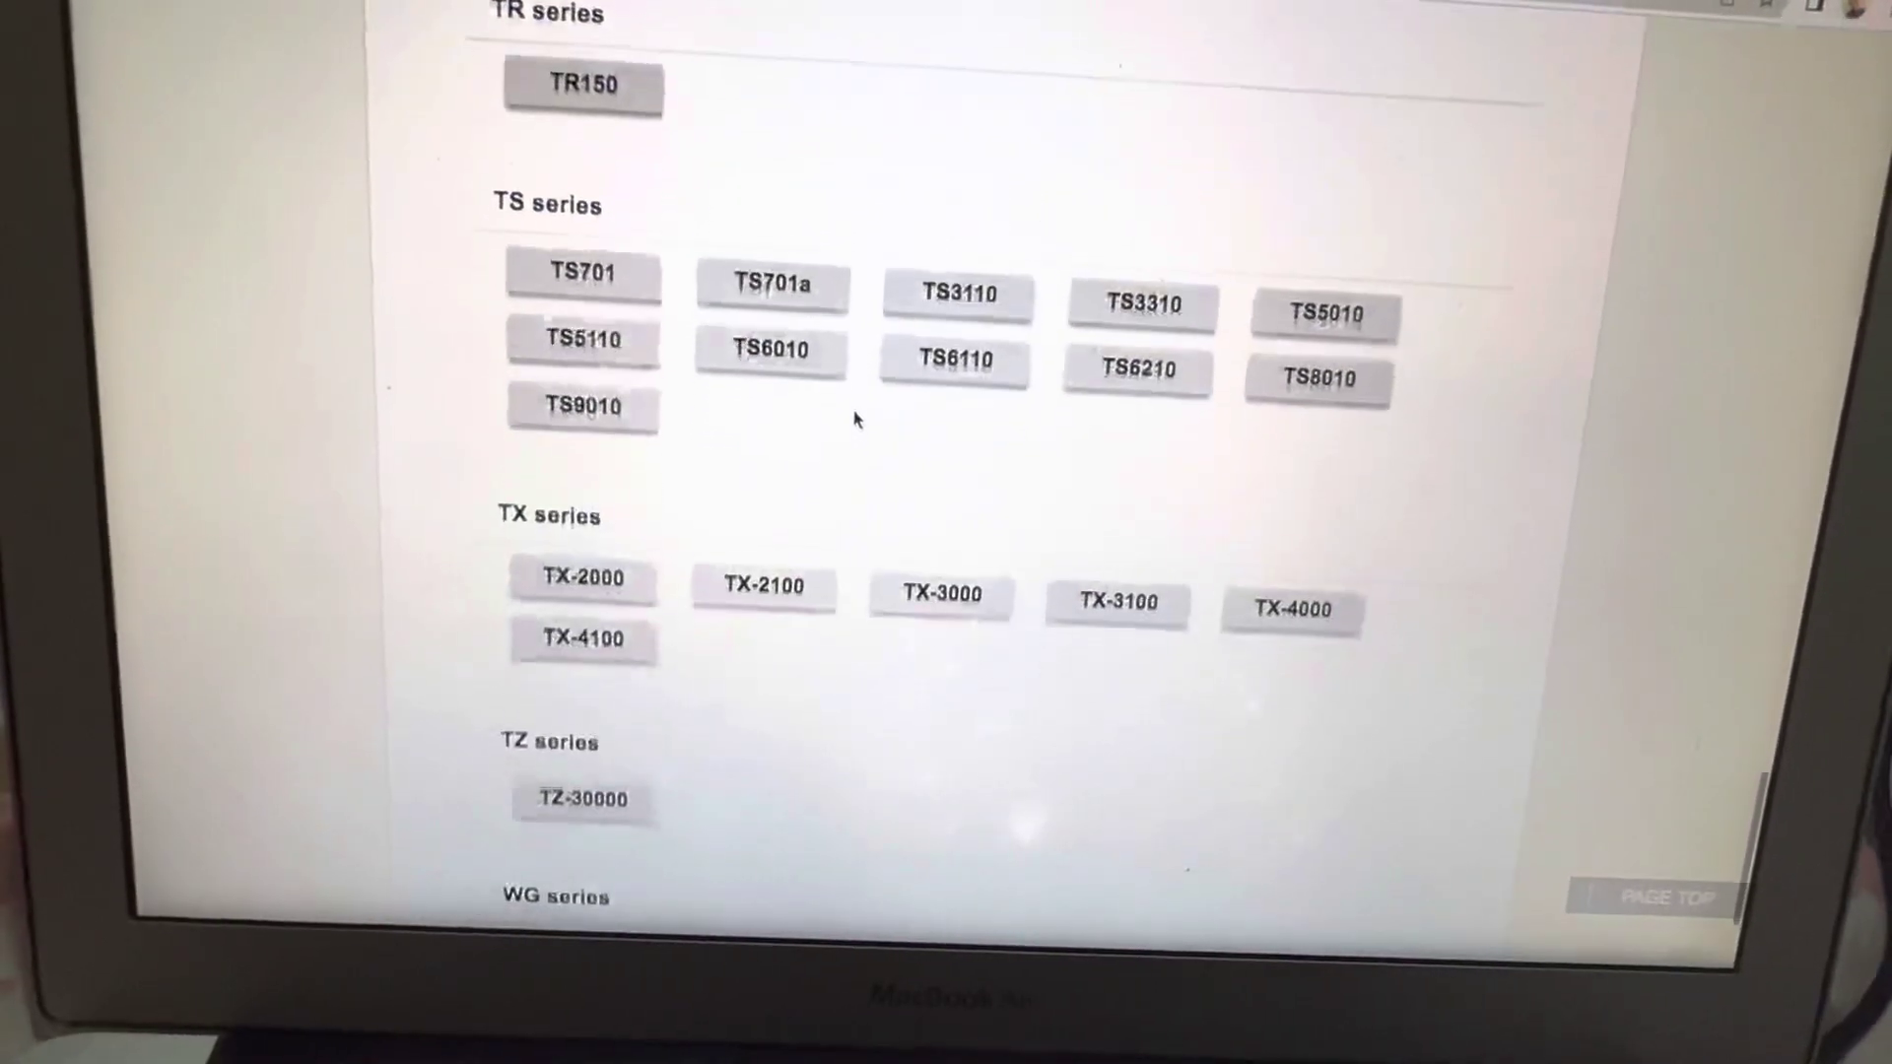
{"action": "scroll", "coordinate": [854, 419], "scroll_direction": "down", "scroll_amount": 1}
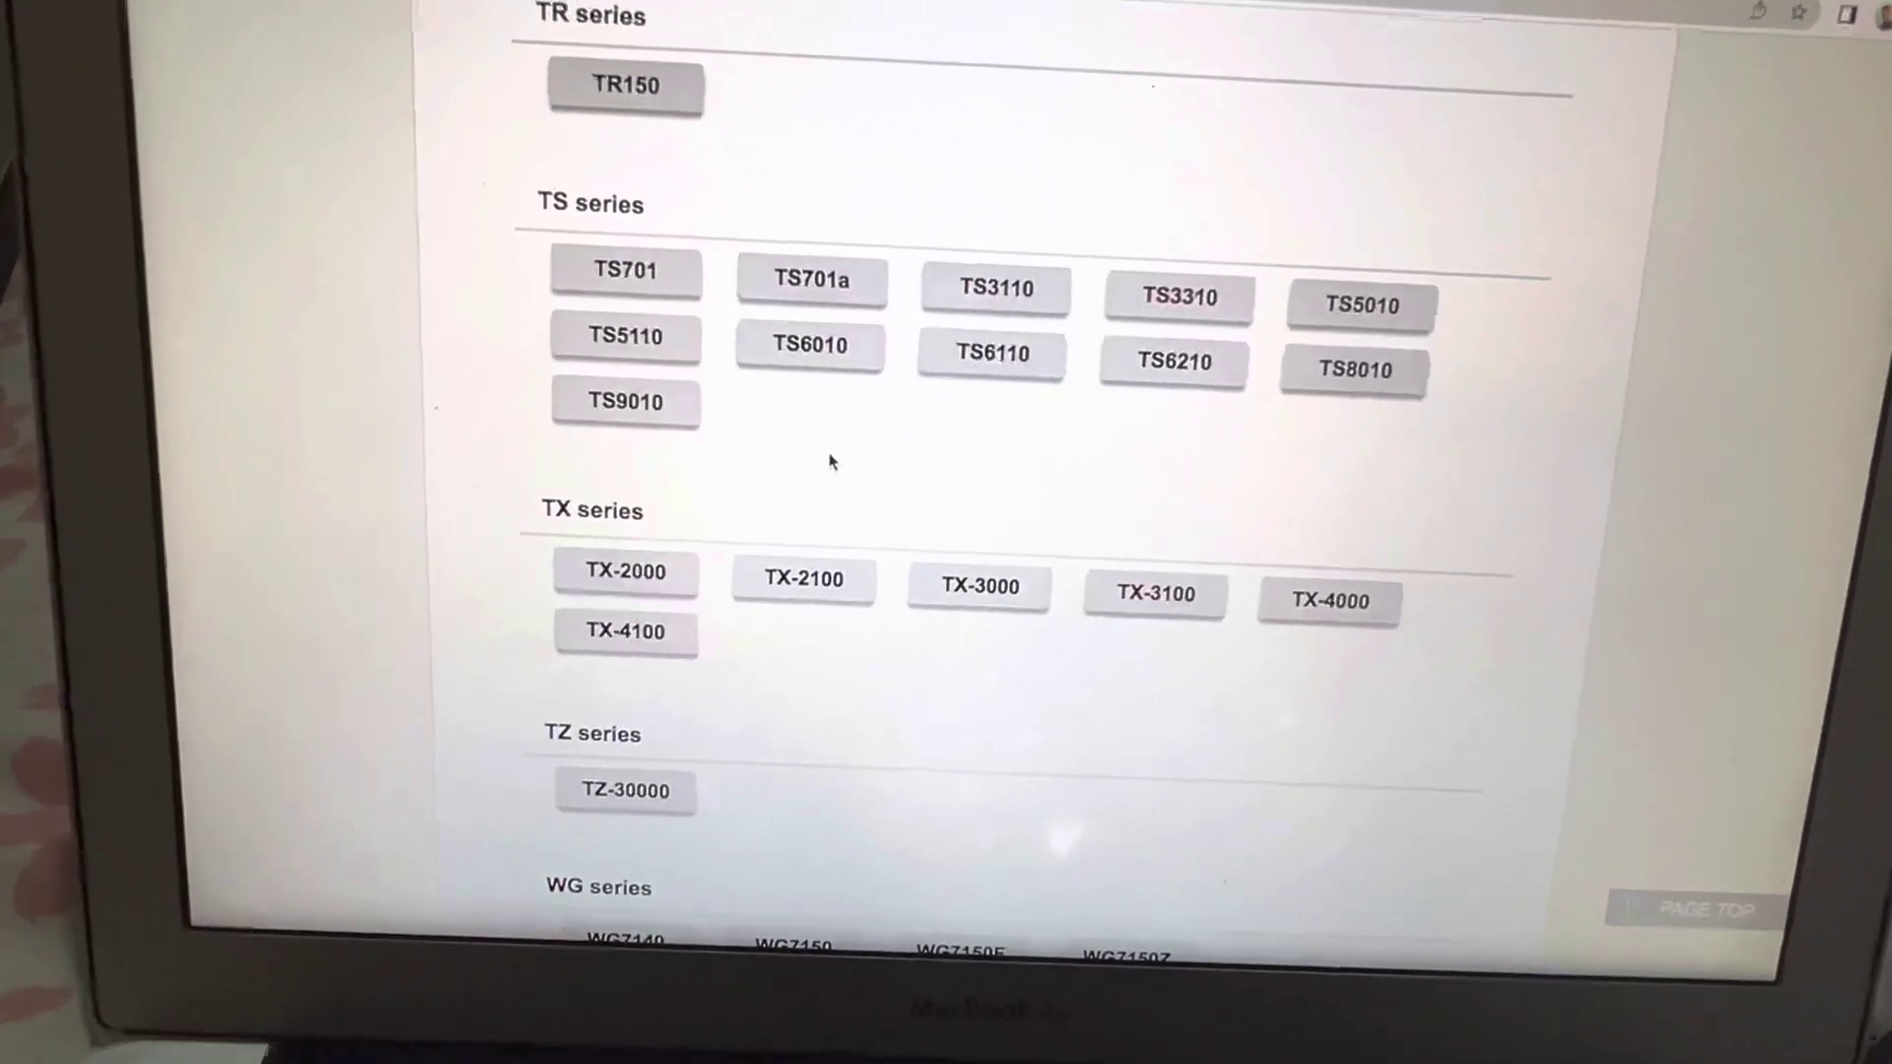
{"action": "scroll", "coordinate": [829, 461], "scroll_direction": "down", "scroll_amount": 5}
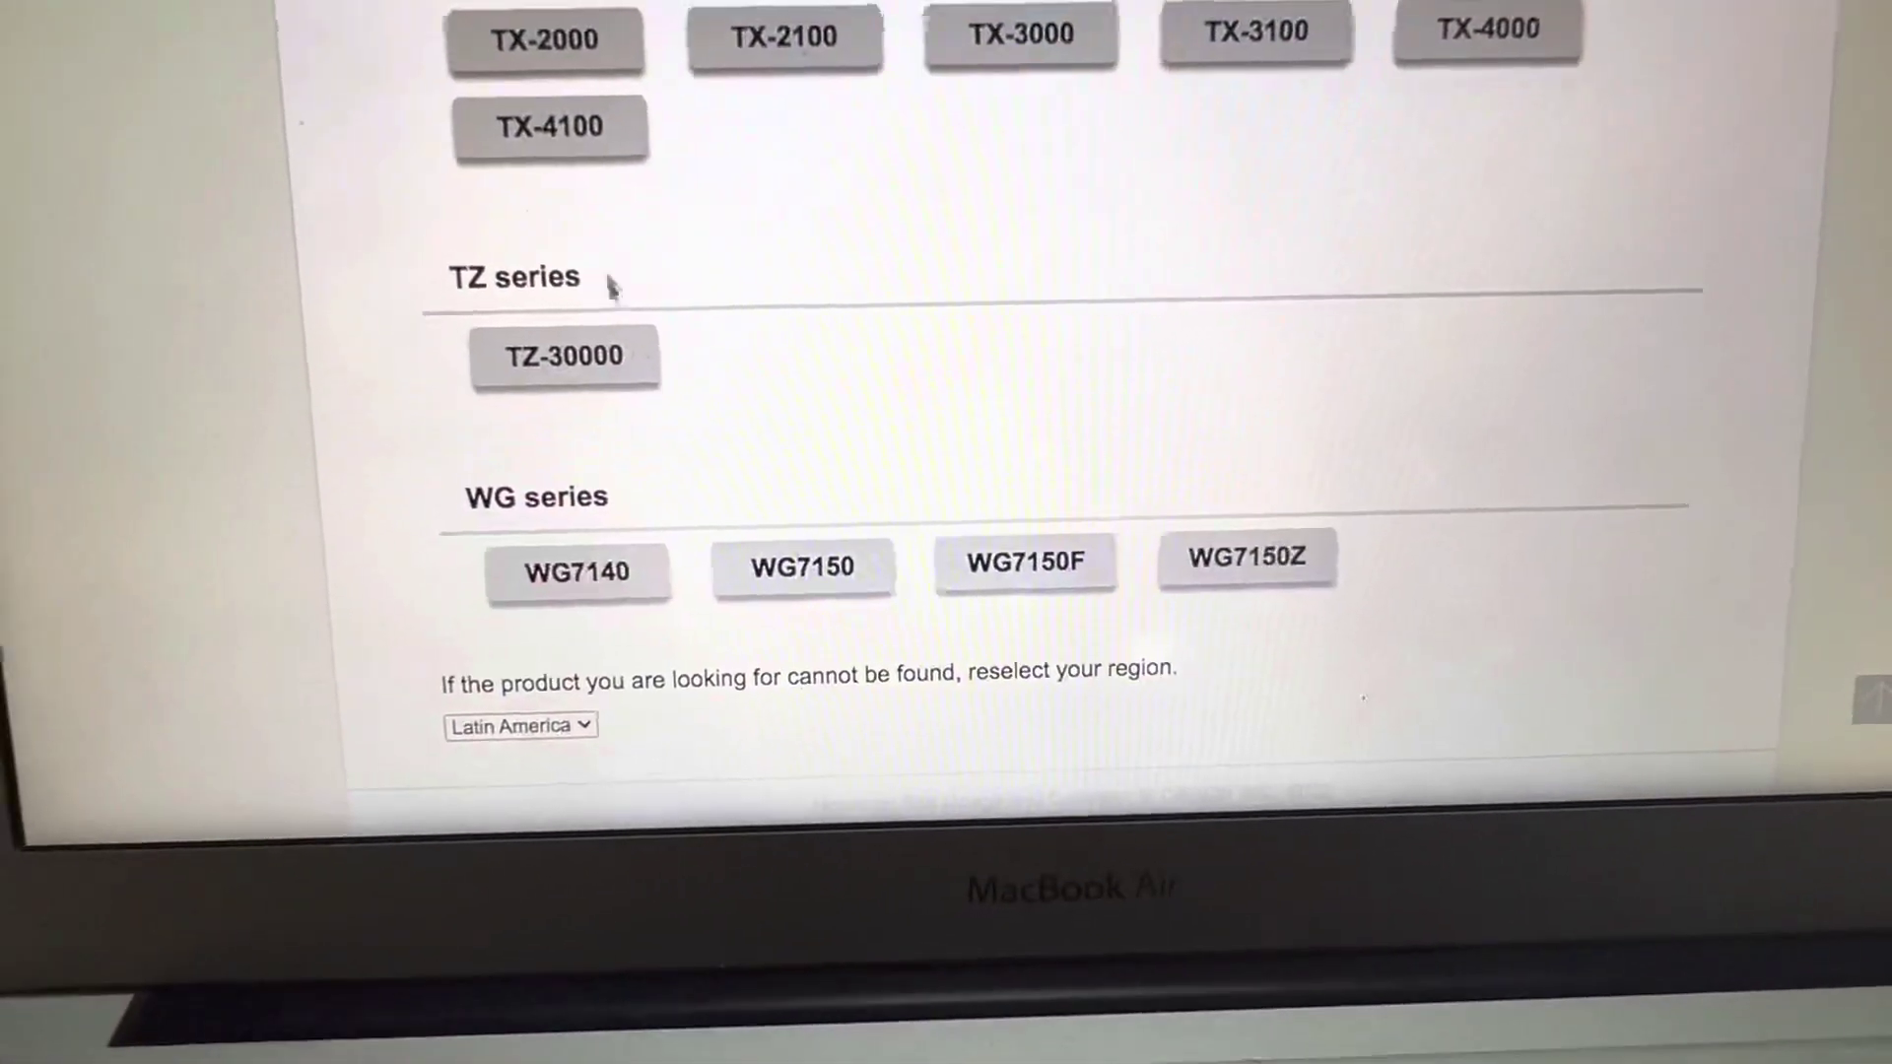
{"action": "left_click", "coordinate": [542, 729]}
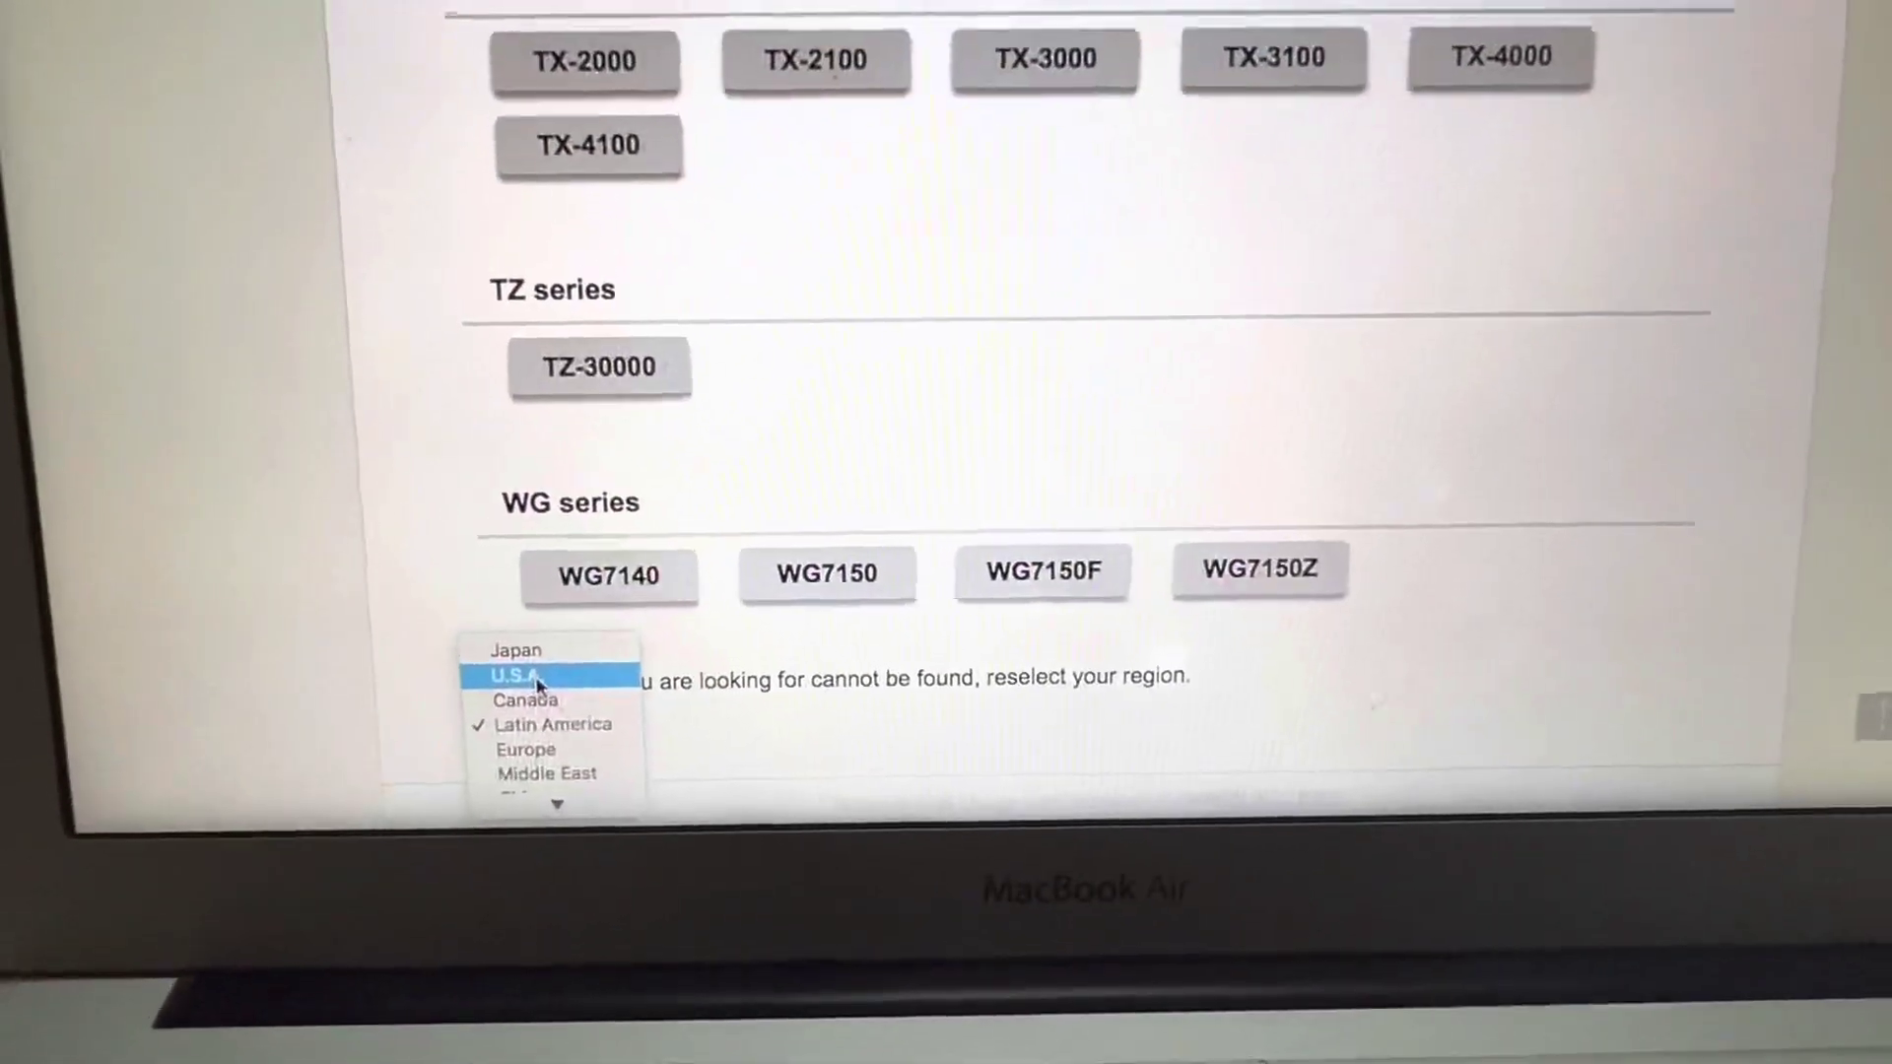
Change the product list region from Latin America to U.S.A.
{"action": "left_click", "coordinate": [545, 666]}
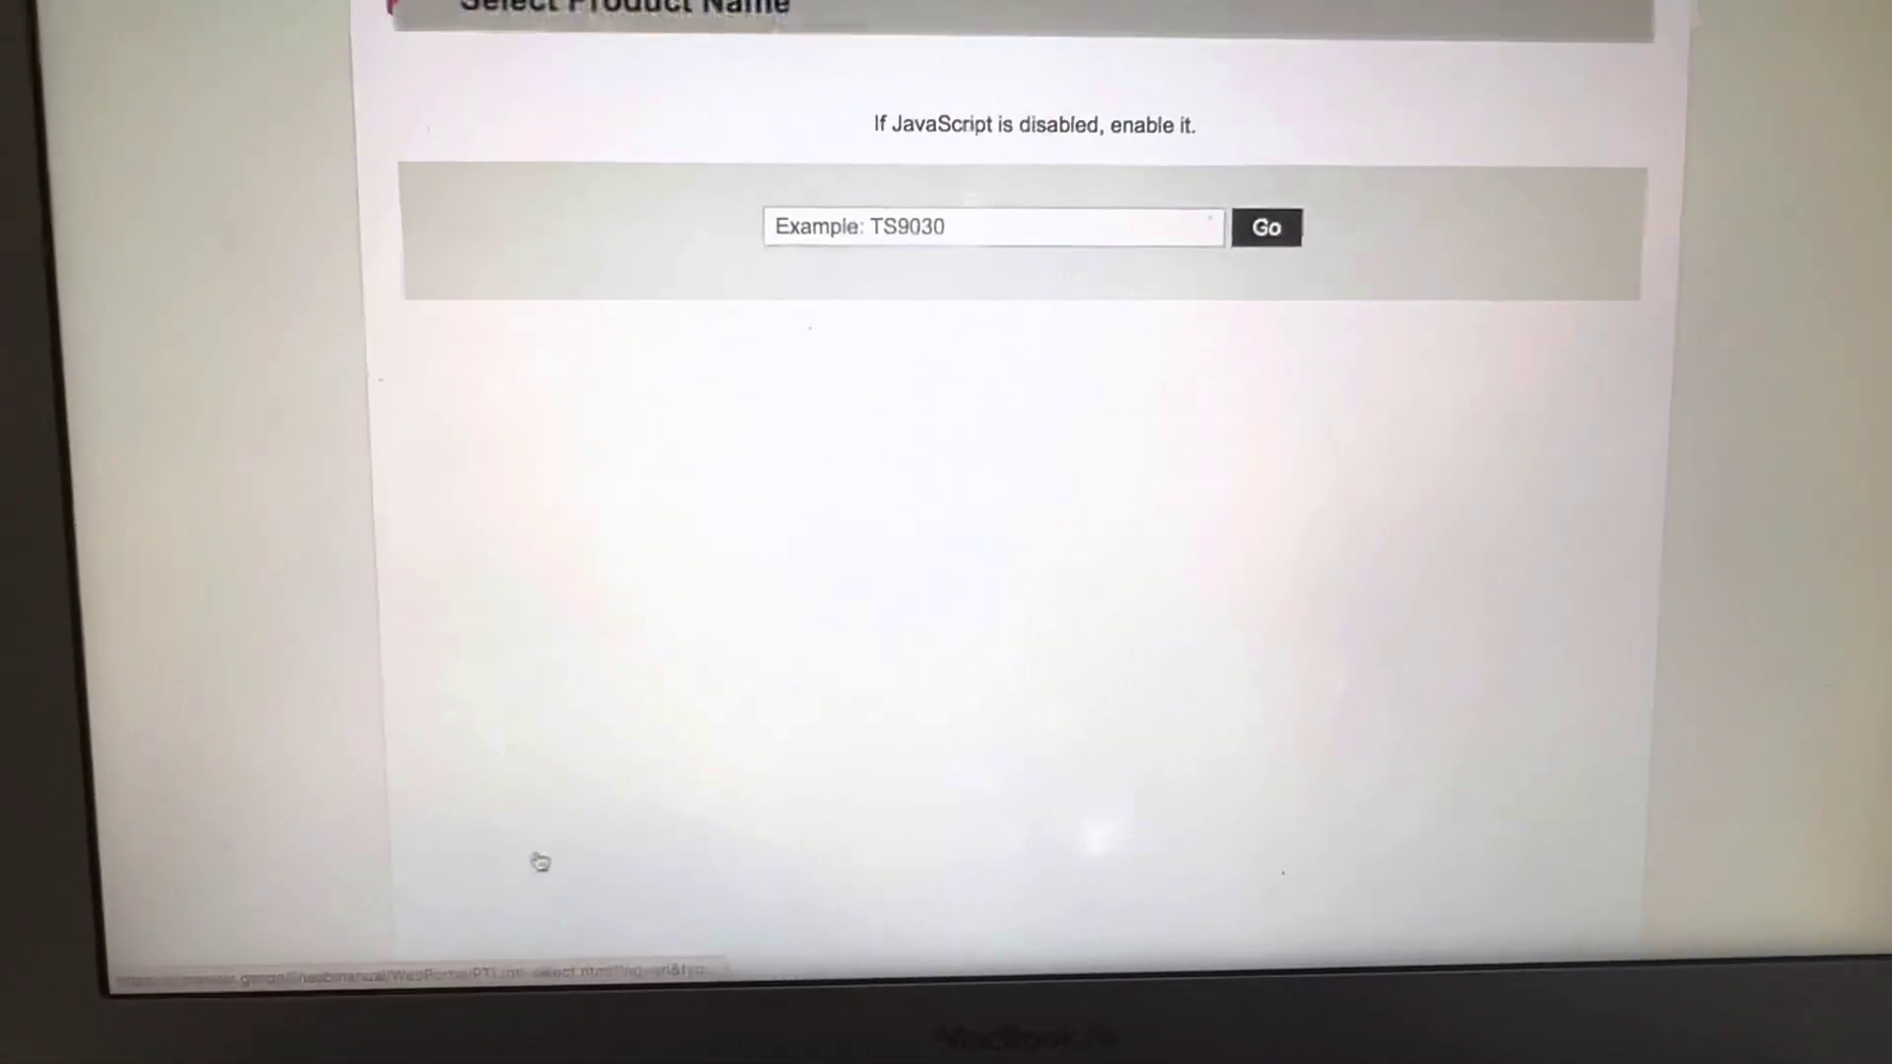
{"action": "scroll", "coordinate": [425, 851], "scroll_direction": "down", "scroll_amount": 4}
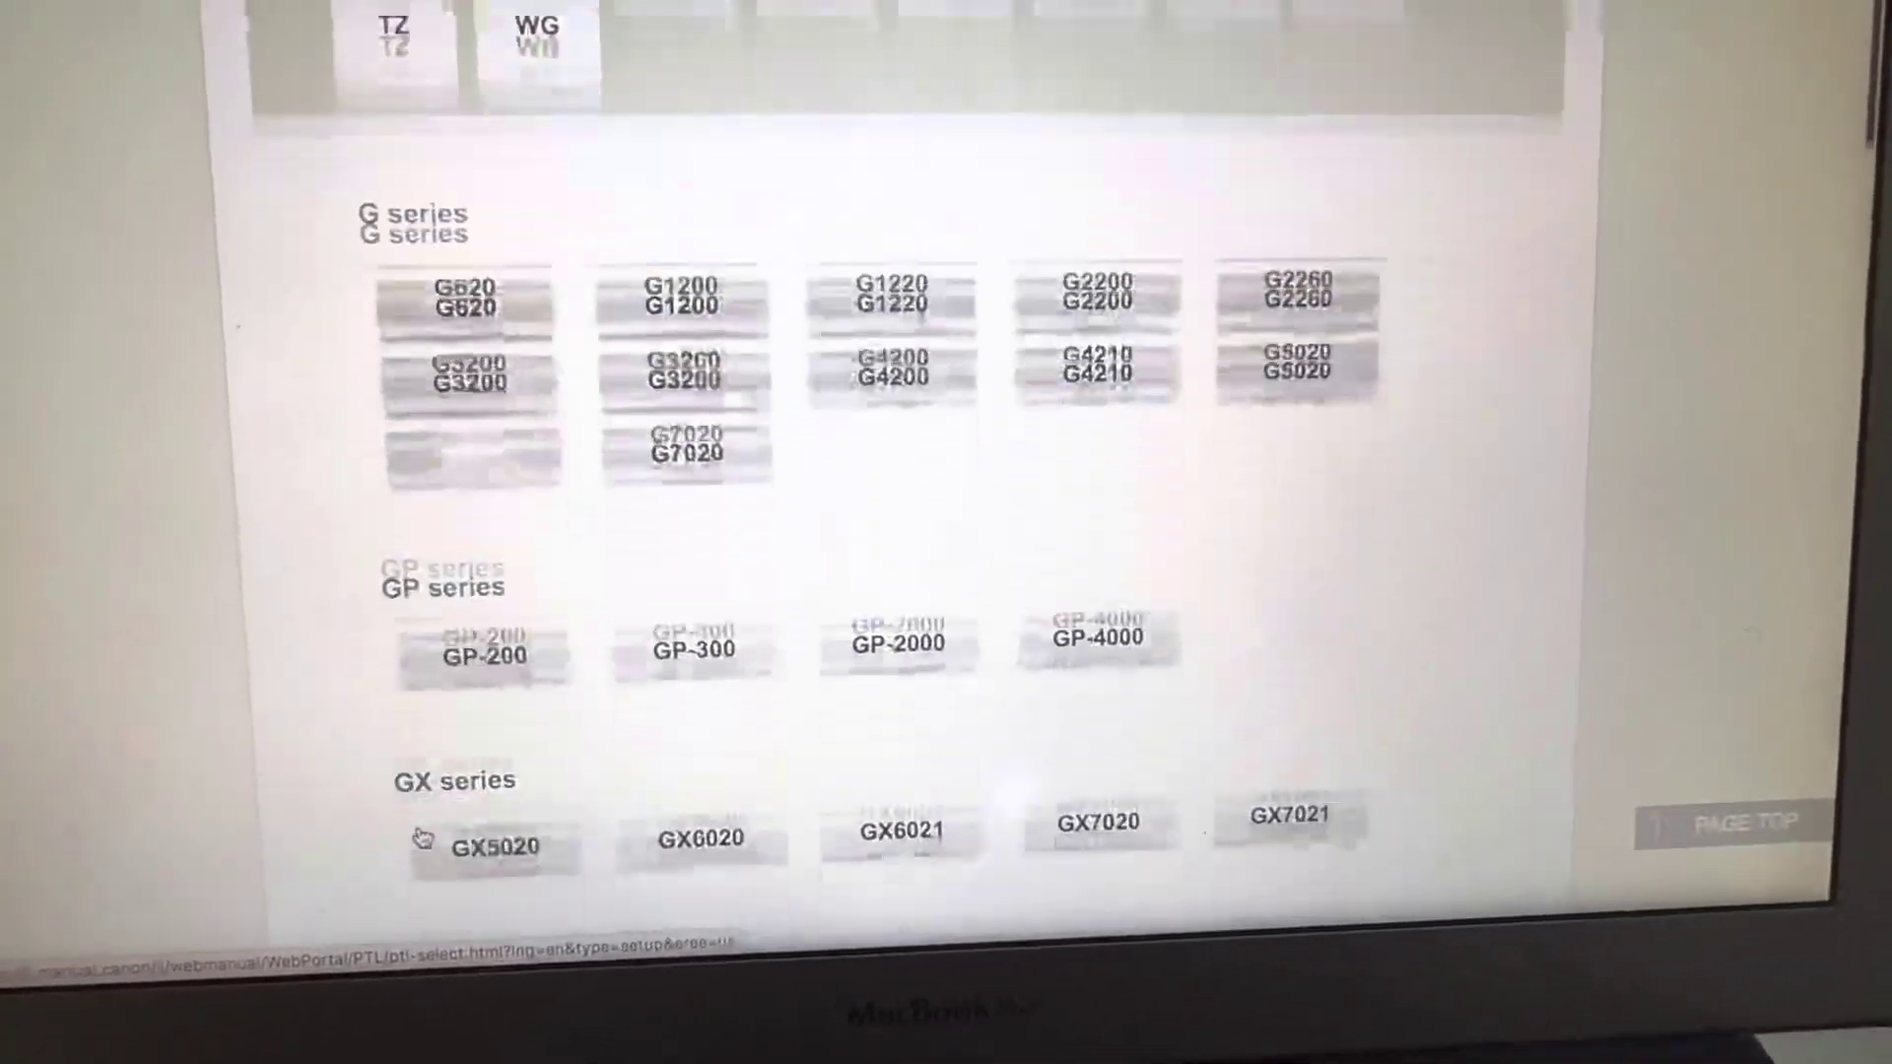
{"action": "scroll", "coordinate": [424, 852], "scroll_direction": "down", "scroll_amount": 4}
{"action": "scroll", "coordinate": [444, 857], "scroll_direction": "down", "scroll_amount": 3}
{"action": "scroll", "coordinate": [453, 867], "scroll_direction": "down", "scroll_amount": 4}
{"action": "scroll", "coordinate": [452, 867], "scroll_direction": "down", "scroll_amount": 3}
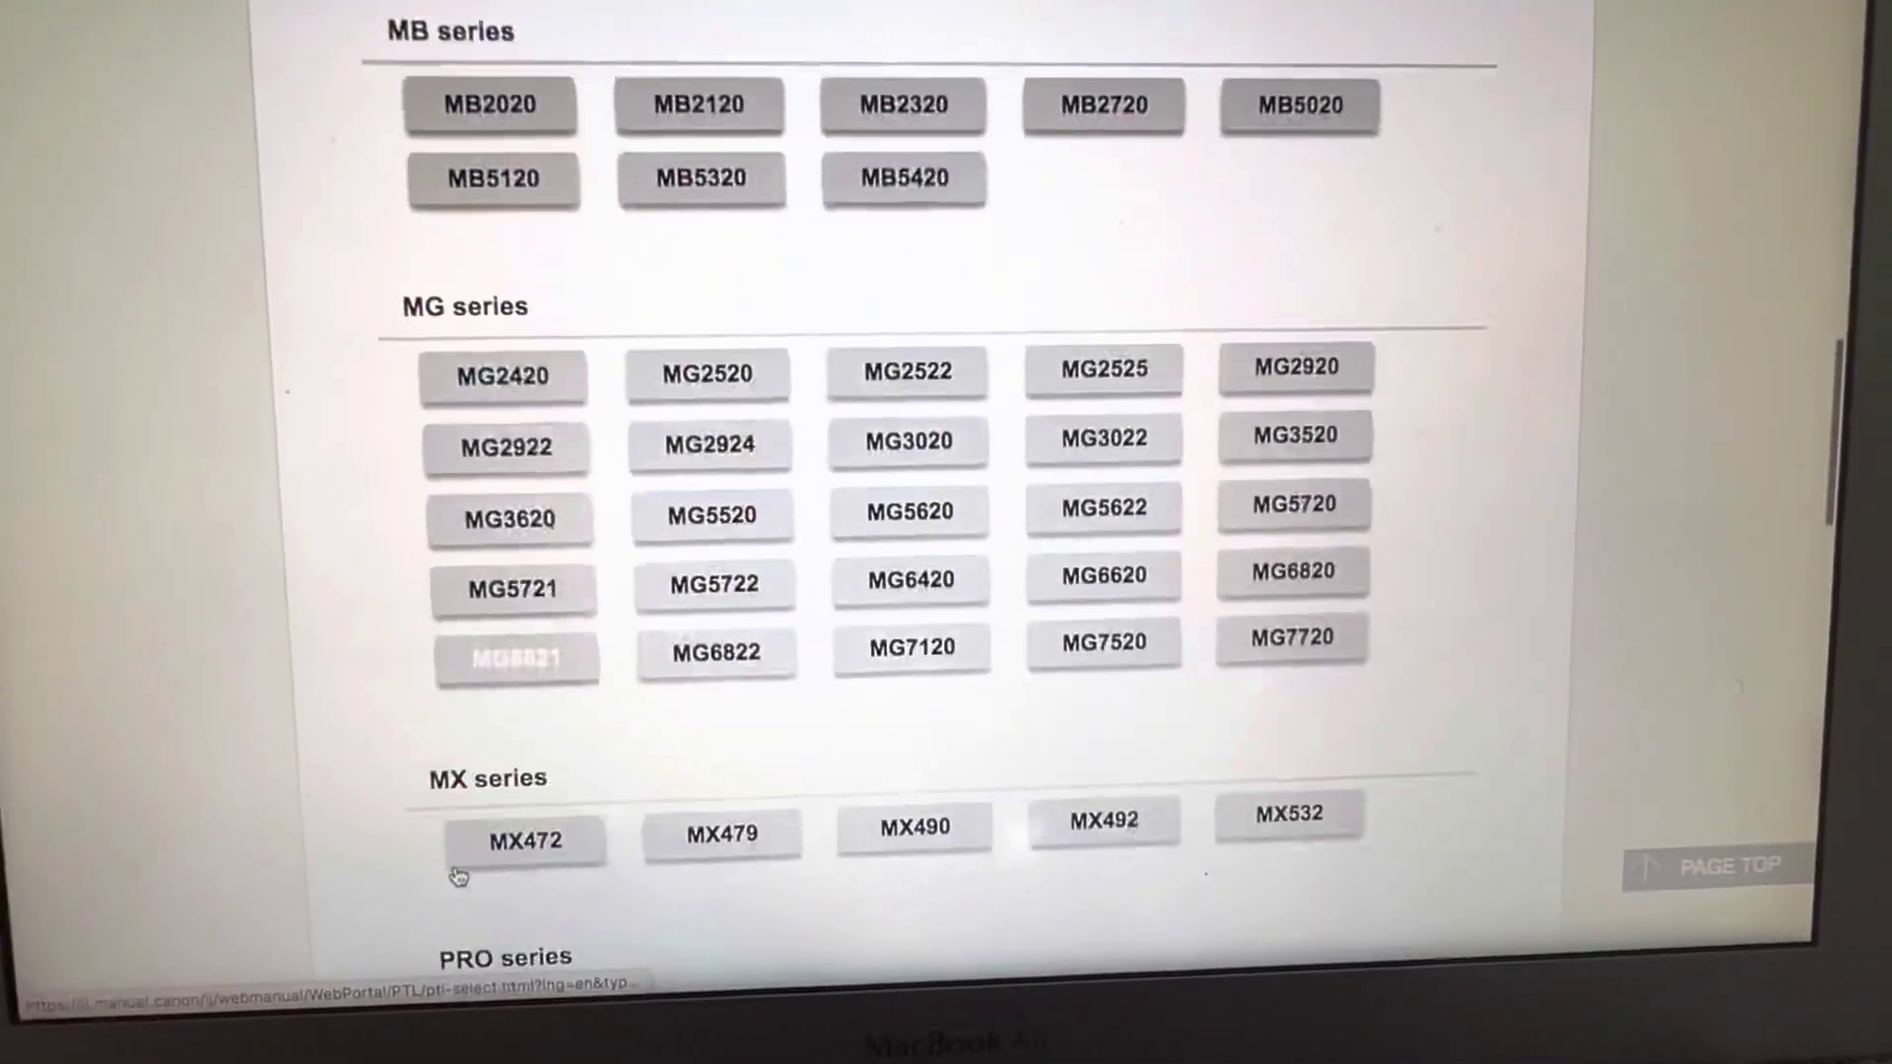
{"action": "scroll", "coordinate": [466, 872], "scroll_direction": "down", "scroll_amount": 3}
{"action": "scroll", "coordinate": [476, 882], "scroll_direction": "down", "scroll_amount": 2}
{"action": "scroll", "coordinate": [477, 882], "scroll_direction": "down", "scroll_amount": 3}
{"action": "scroll", "coordinate": [476, 882], "scroll_direction": "down", "scroll_amount": 3}
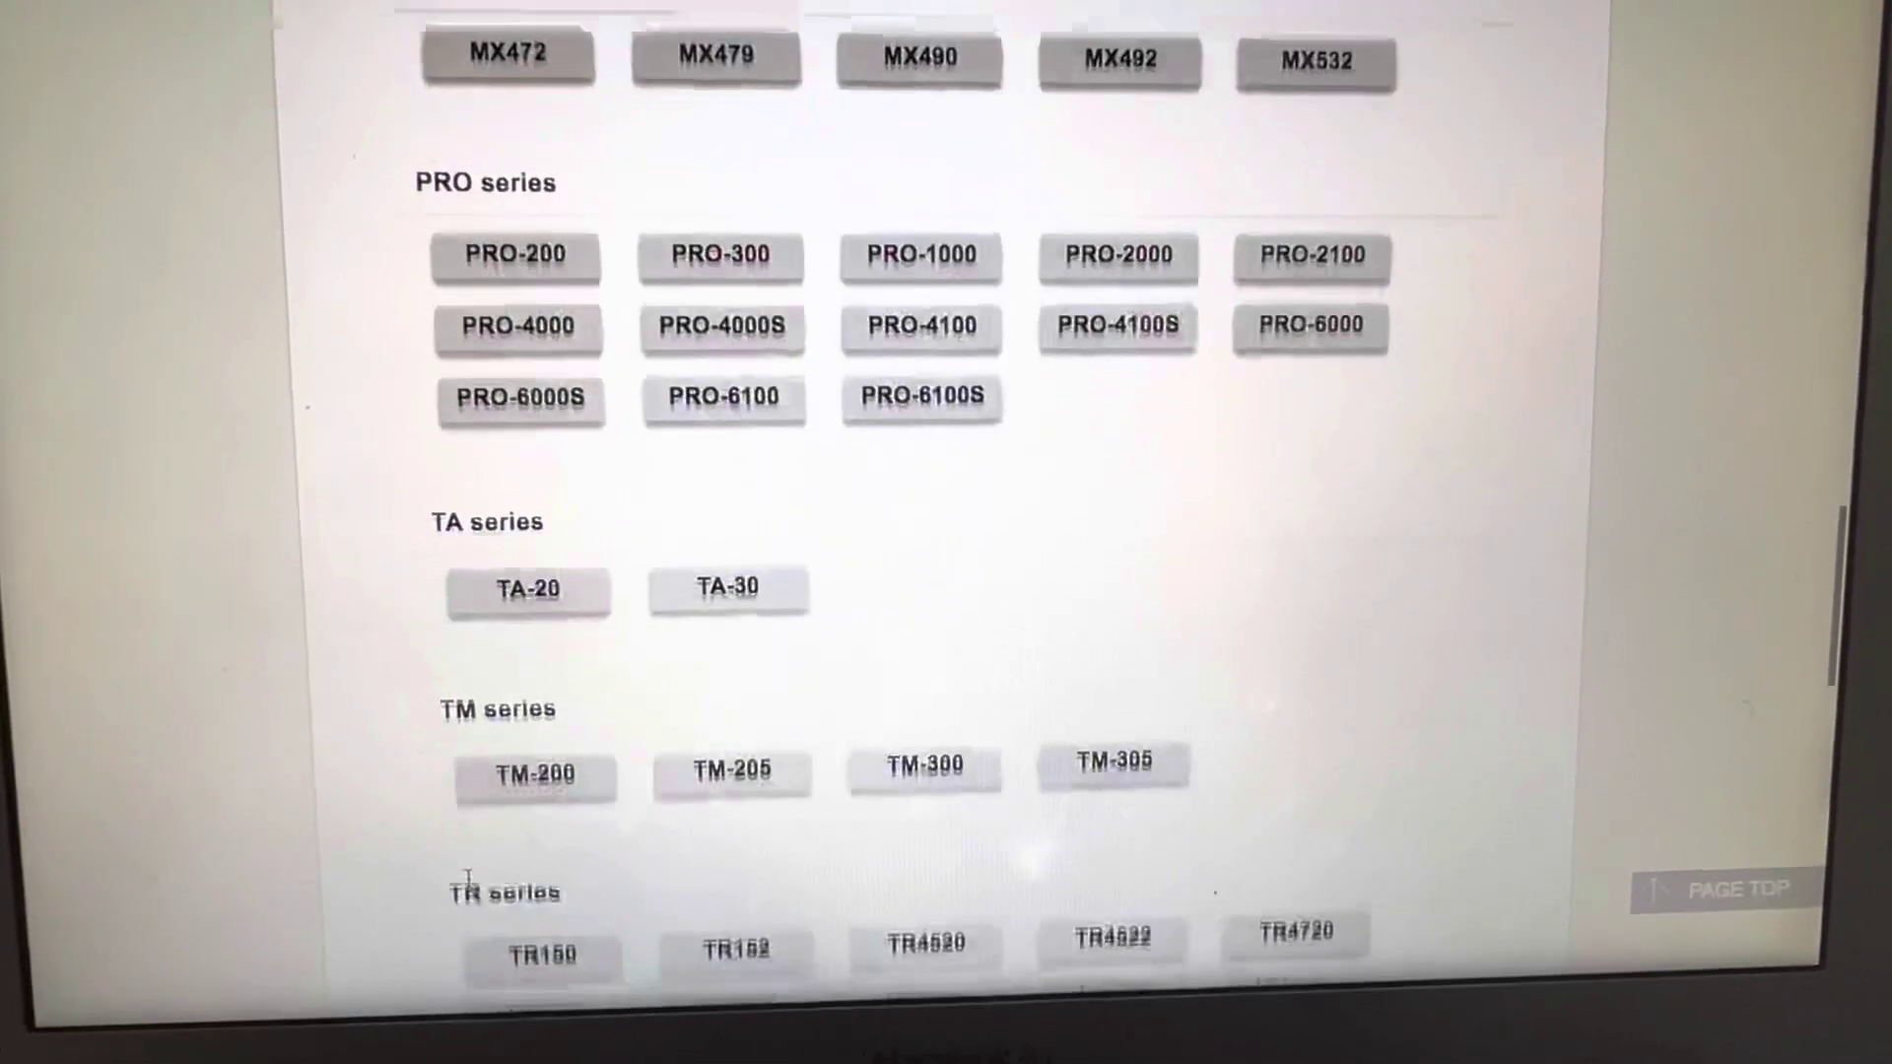
{"action": "scroll", "coordinate": [474, 883], "scroll_direction": "down", "scroll_amount": 3}
{"action": "scroll", "coordinate": [469, 882], "scroll_direction": "down", "scroll_amount": 3}
{"action": "scroll", "coordinate": [470, 881], "scroll_direction": "down", "scroll_amount": 2}
{"action": "scroll", "coordinate": [470, 883], "scroll_direction": "down", "scroll_amount": 2}
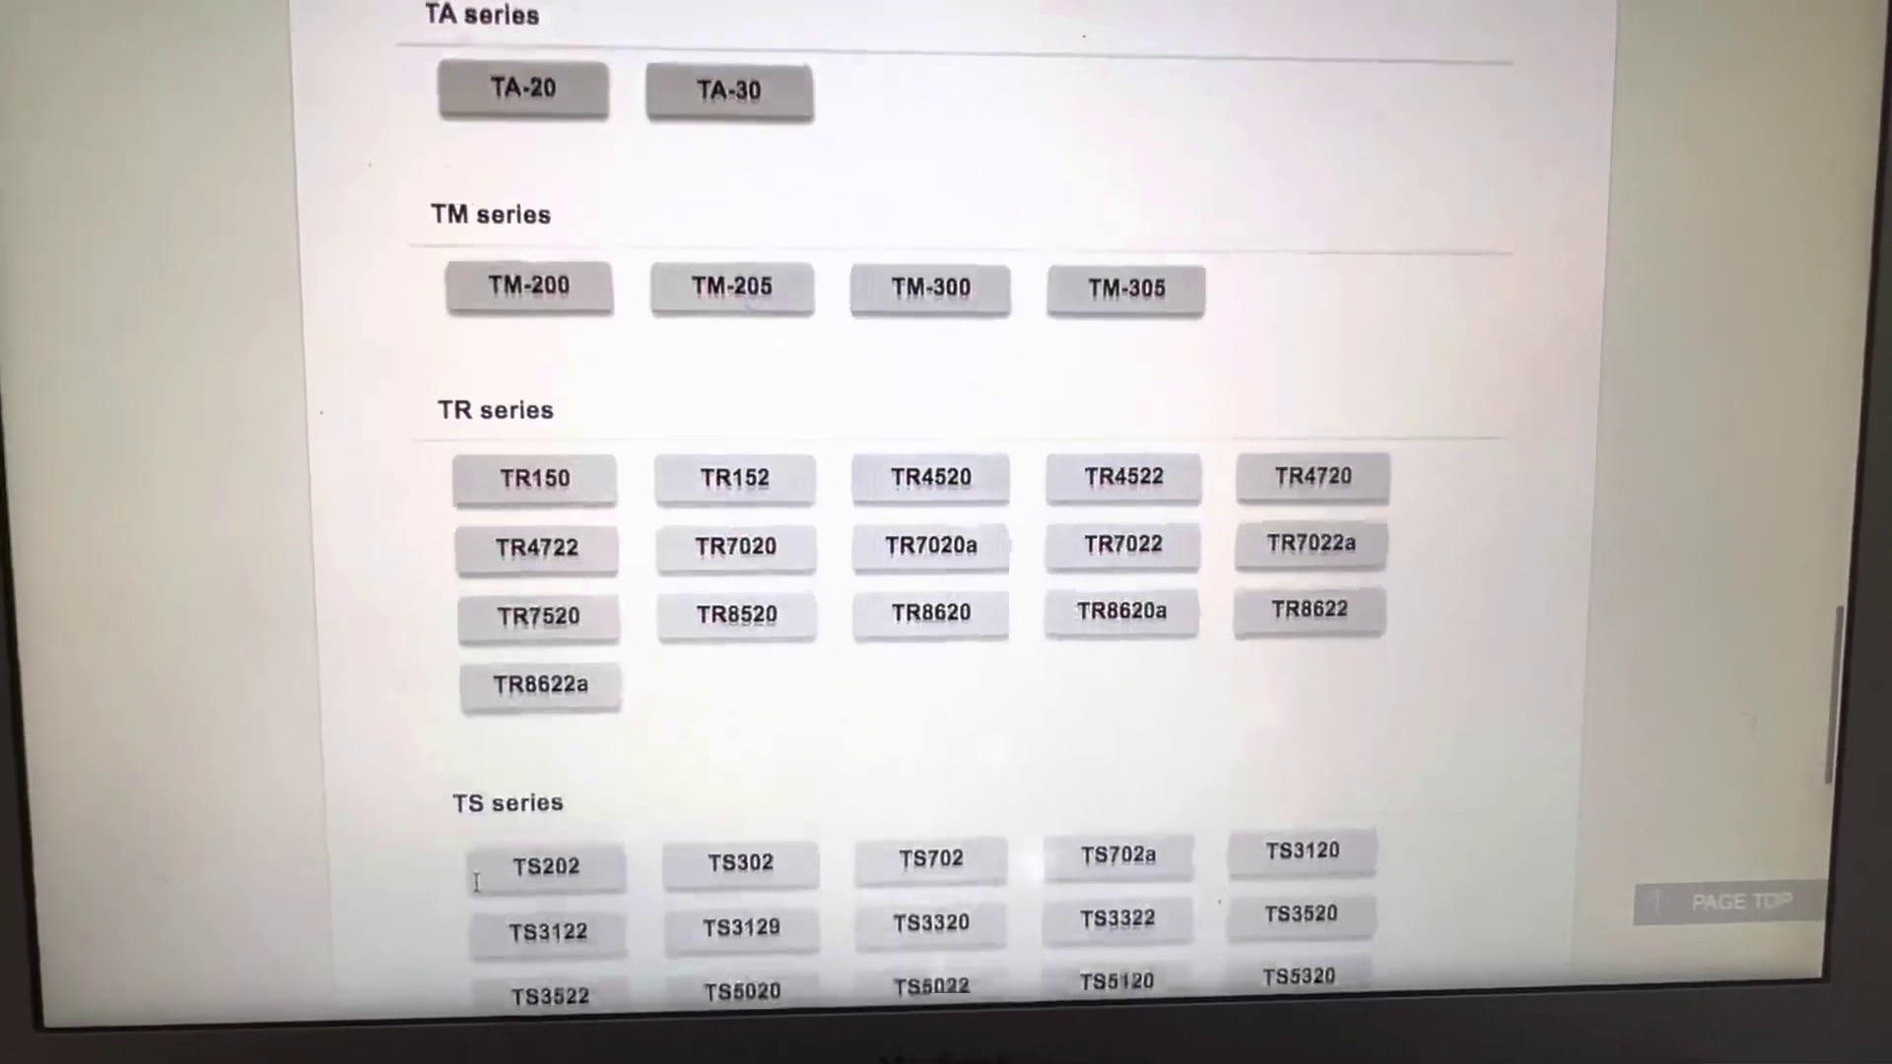
{"action": "scroll", "coordinate": [481, 858], "scroll_direction": "down", "scroll_amount": 3}
{"action": "scroll", "coordinate": [492, 828], "scroll_direction": "down", "scroll_amount": 2}
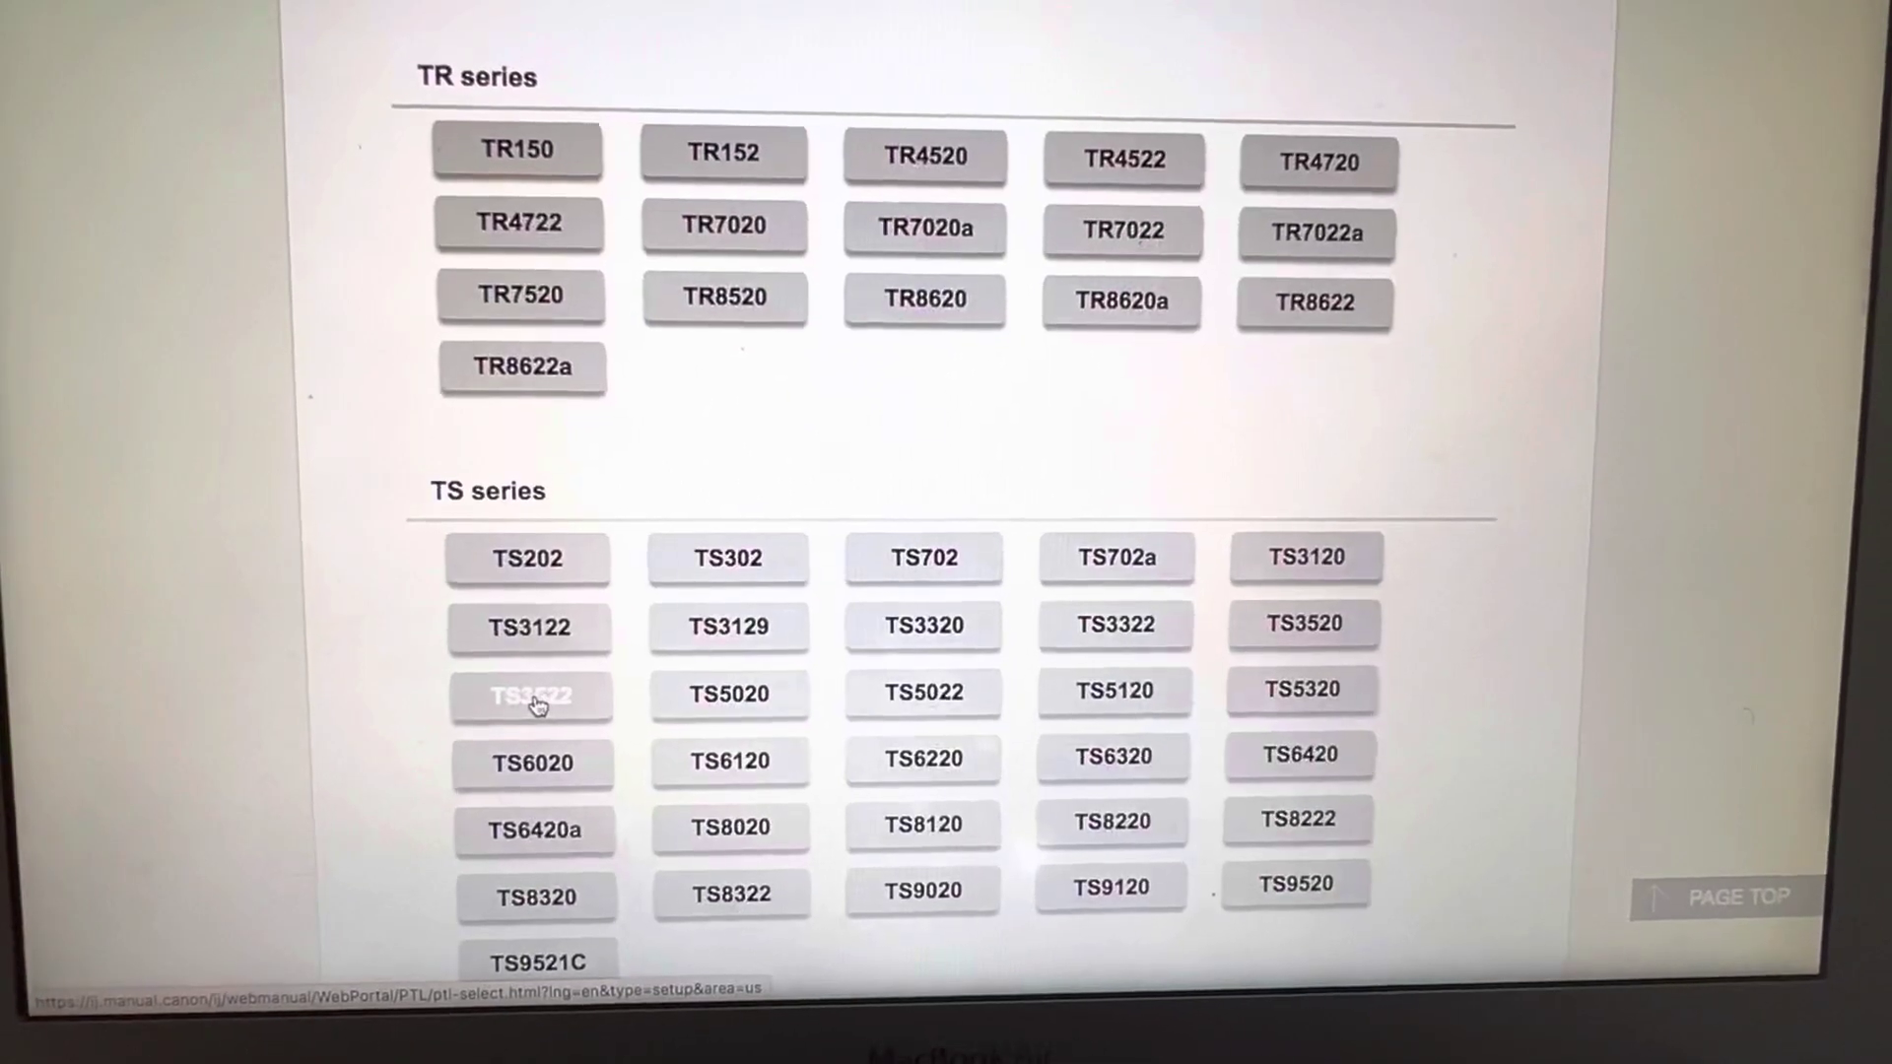
Select the TS3522 model and begin its setup walkthrough.
{"action": "left_click", "coordinate": [559, 712]}
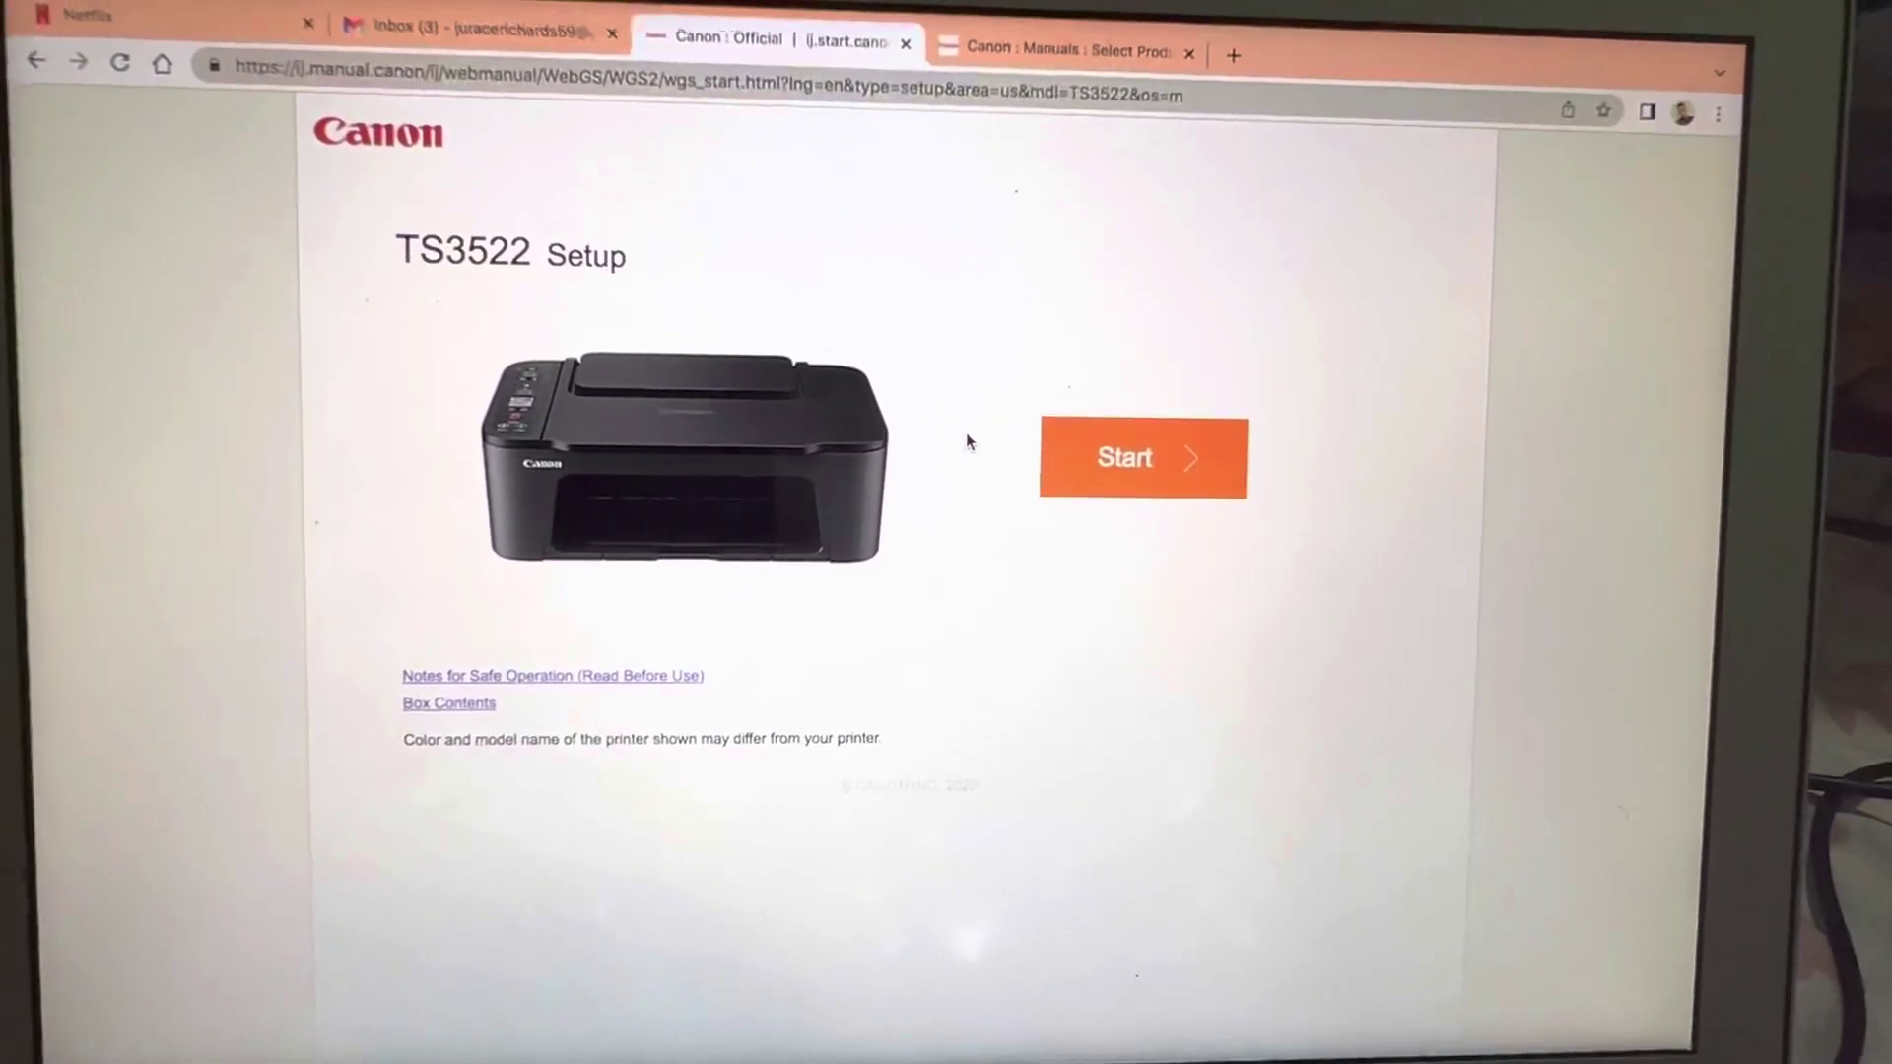
{"action": "left_click", "coordinate": [1138, 457]}
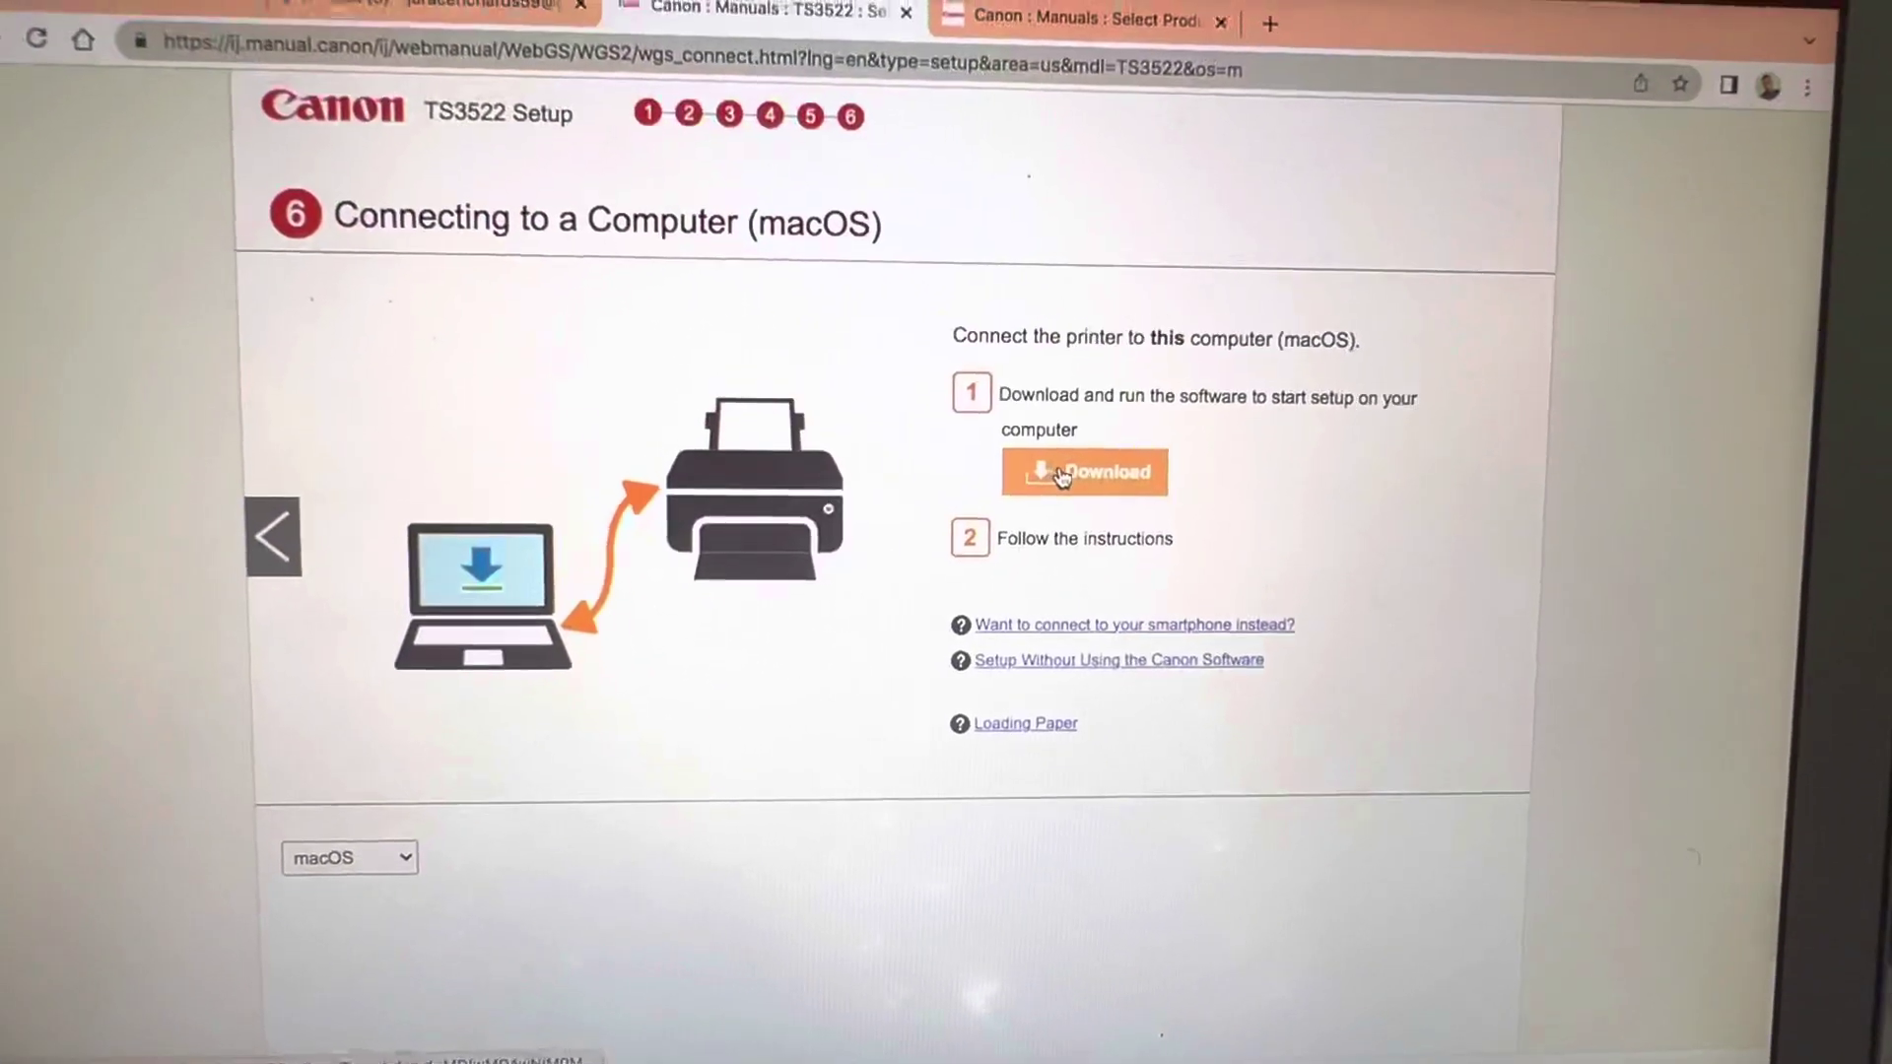
Download the macOS setup software and open the mac-ts3500 disk image.
{"action": "left_click", "coordinate": [1071, 473]}
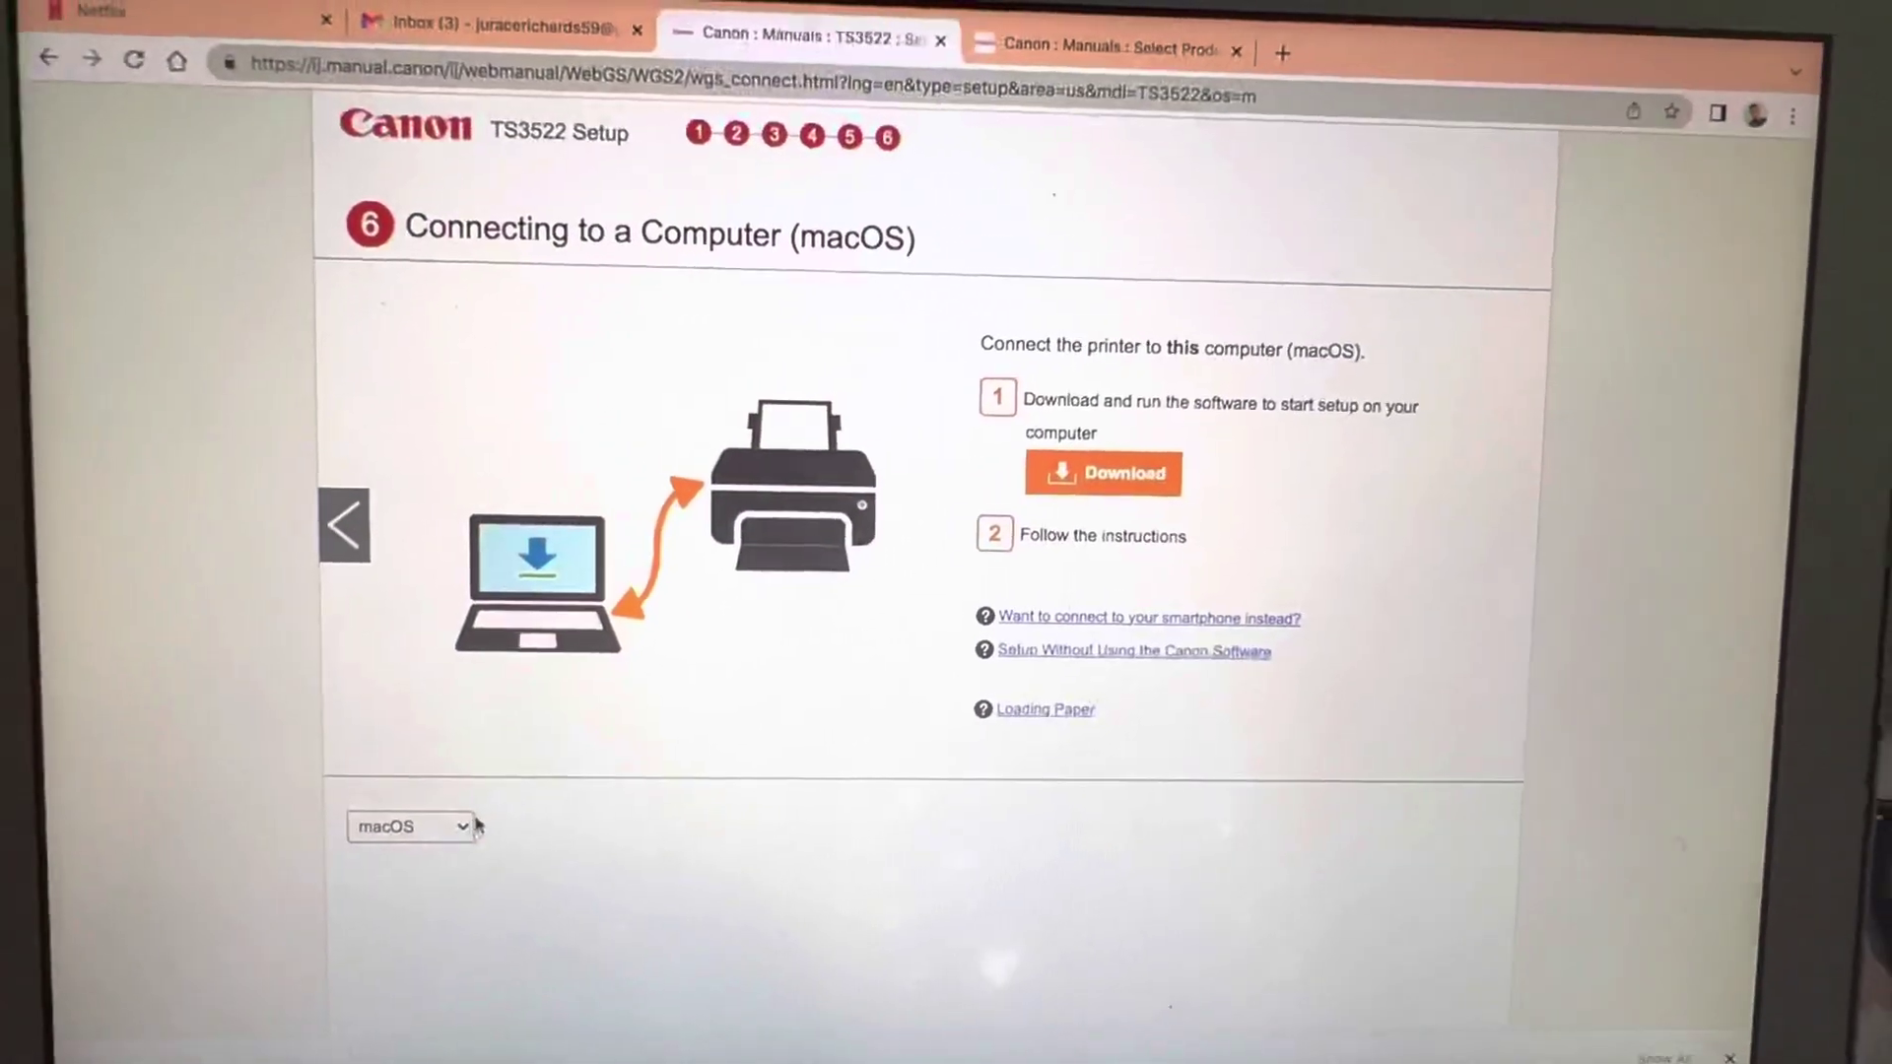
{"action": "left_click", "coordinate": [417, 831]}
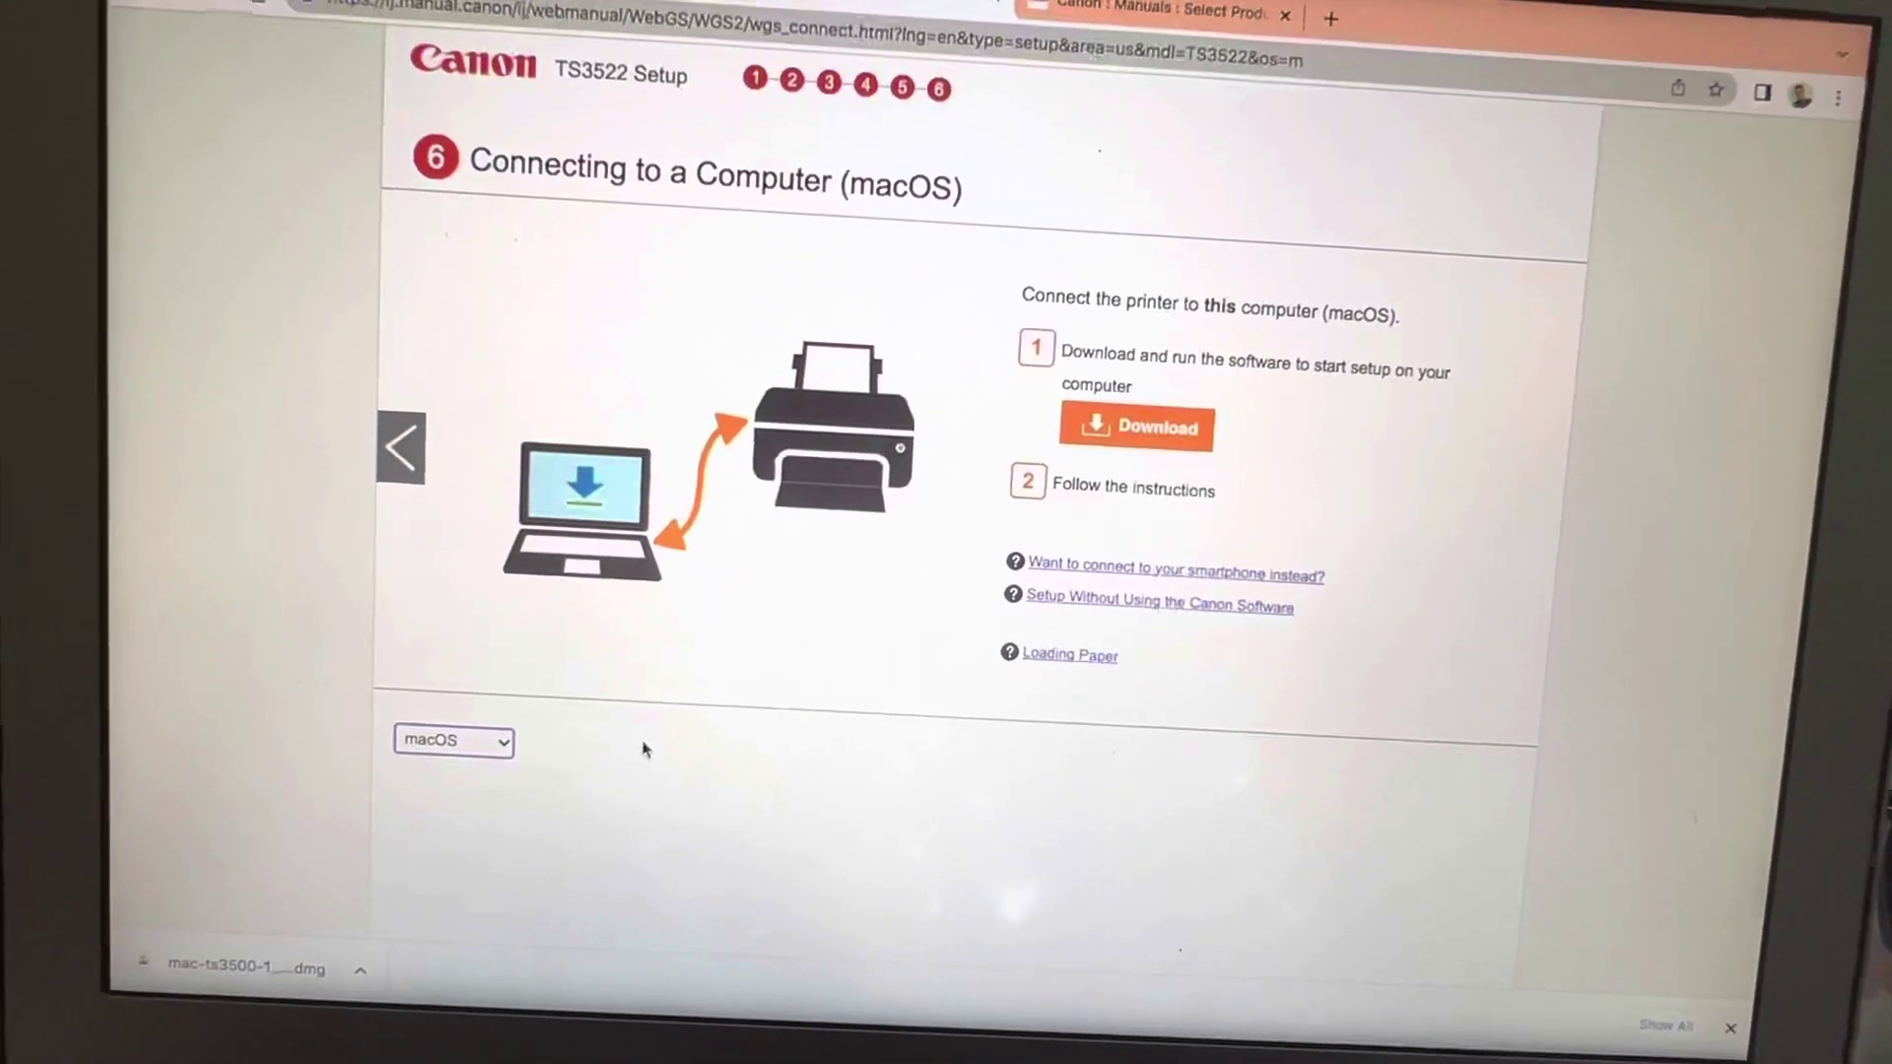
{"action": "left_click", "coordinate": [470, 750]}
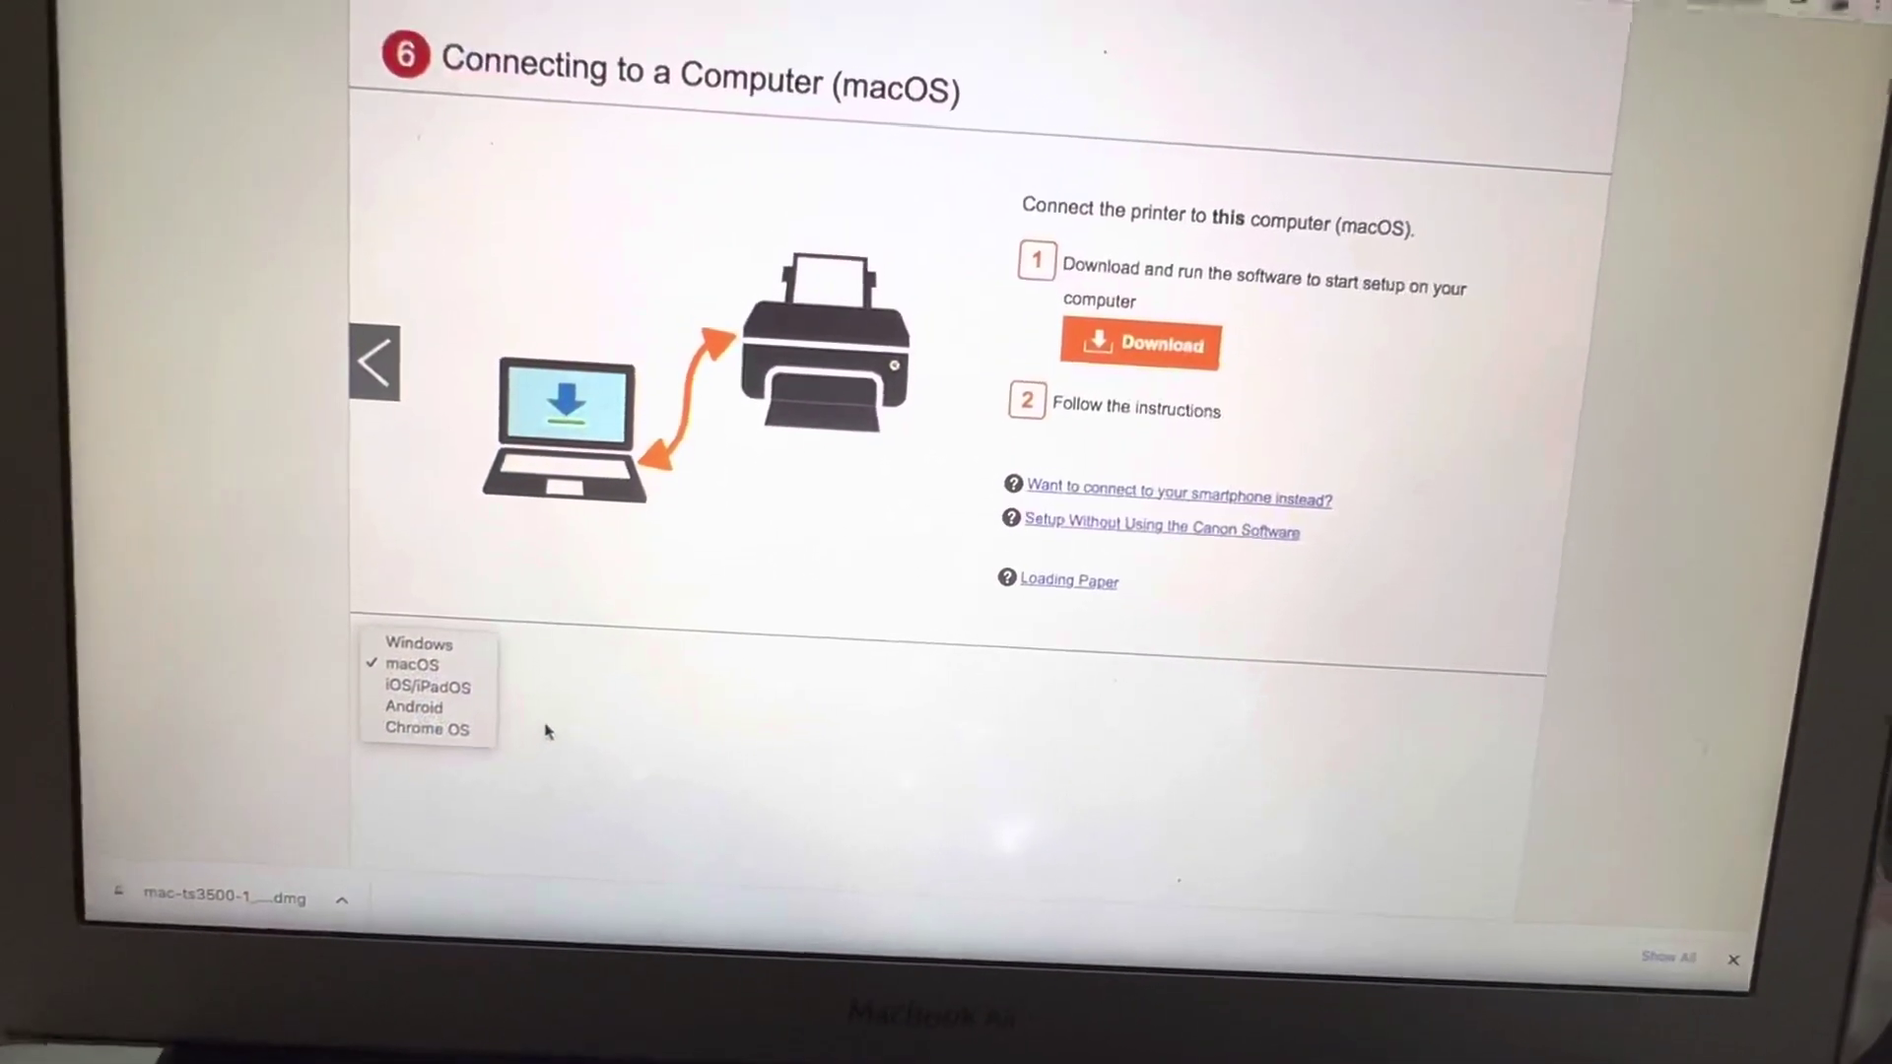
{"action": "left_click", "coordinate": [541, 725]}
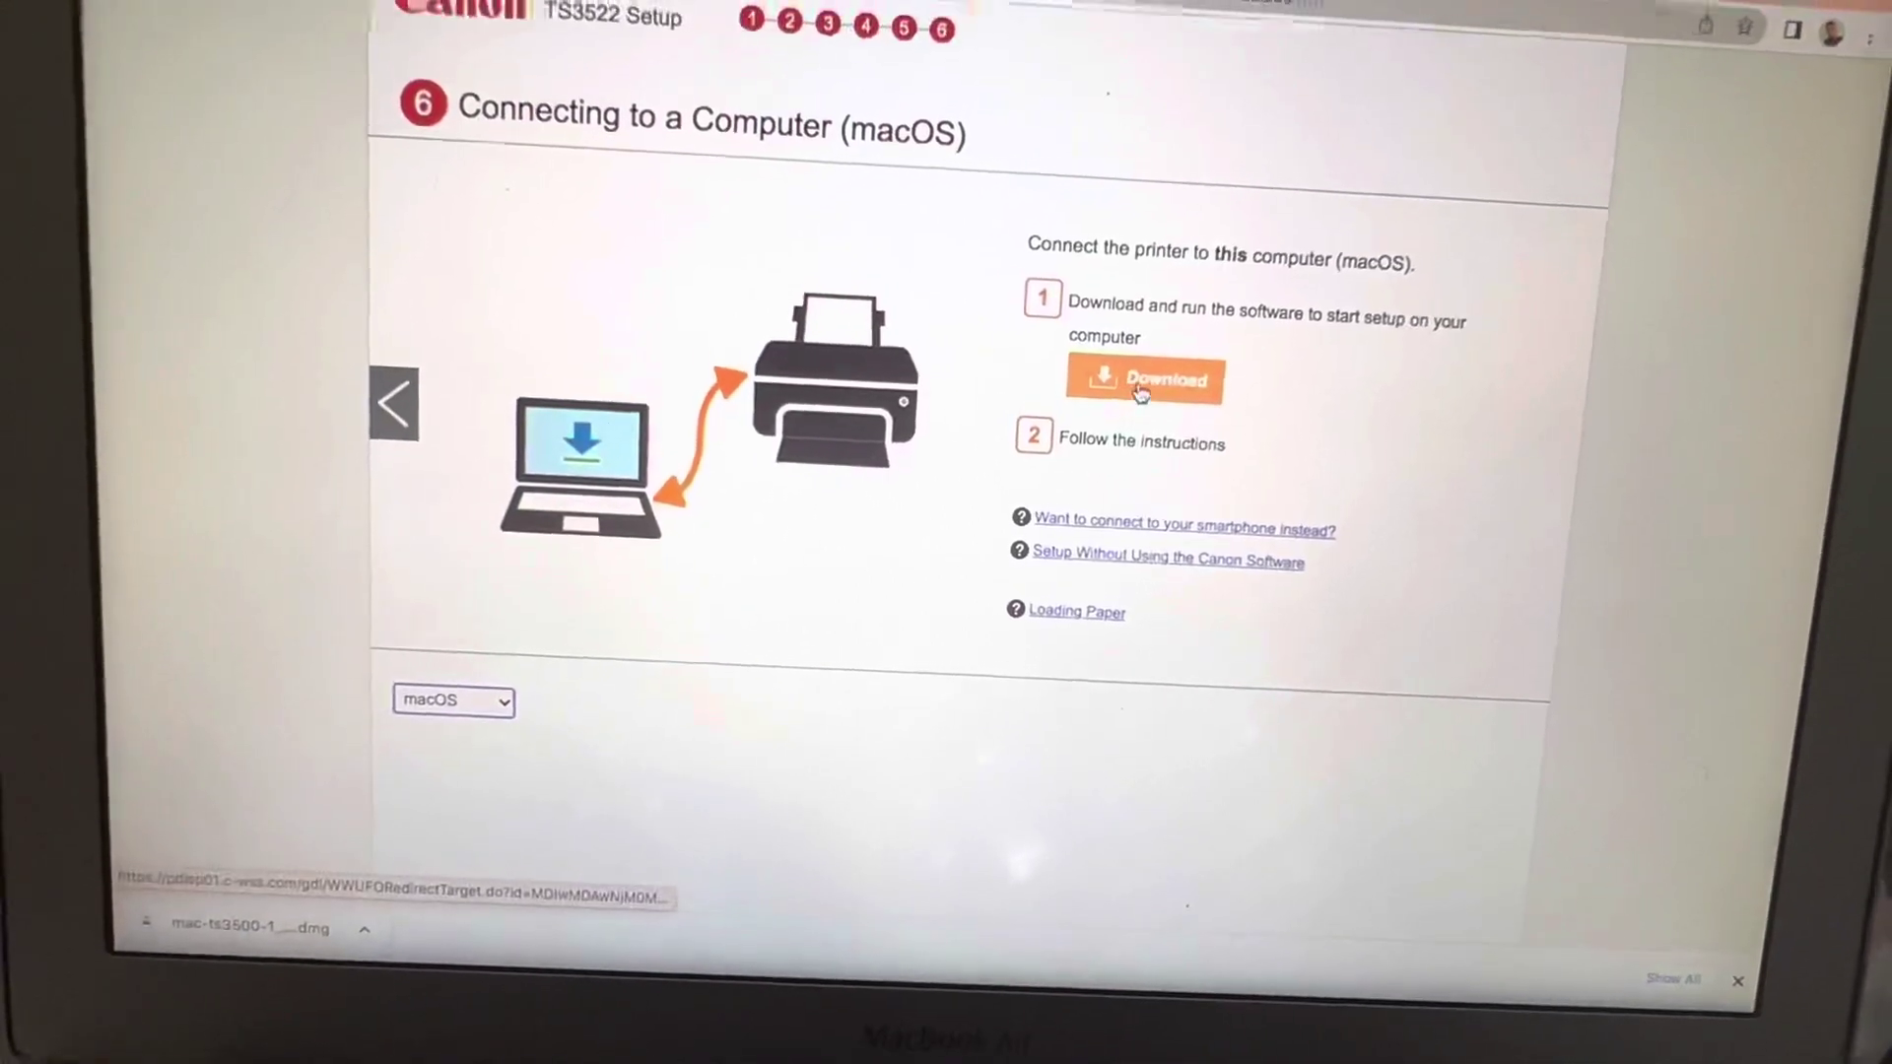
{"action": "left_click", "coordinate": [1133, 381]}
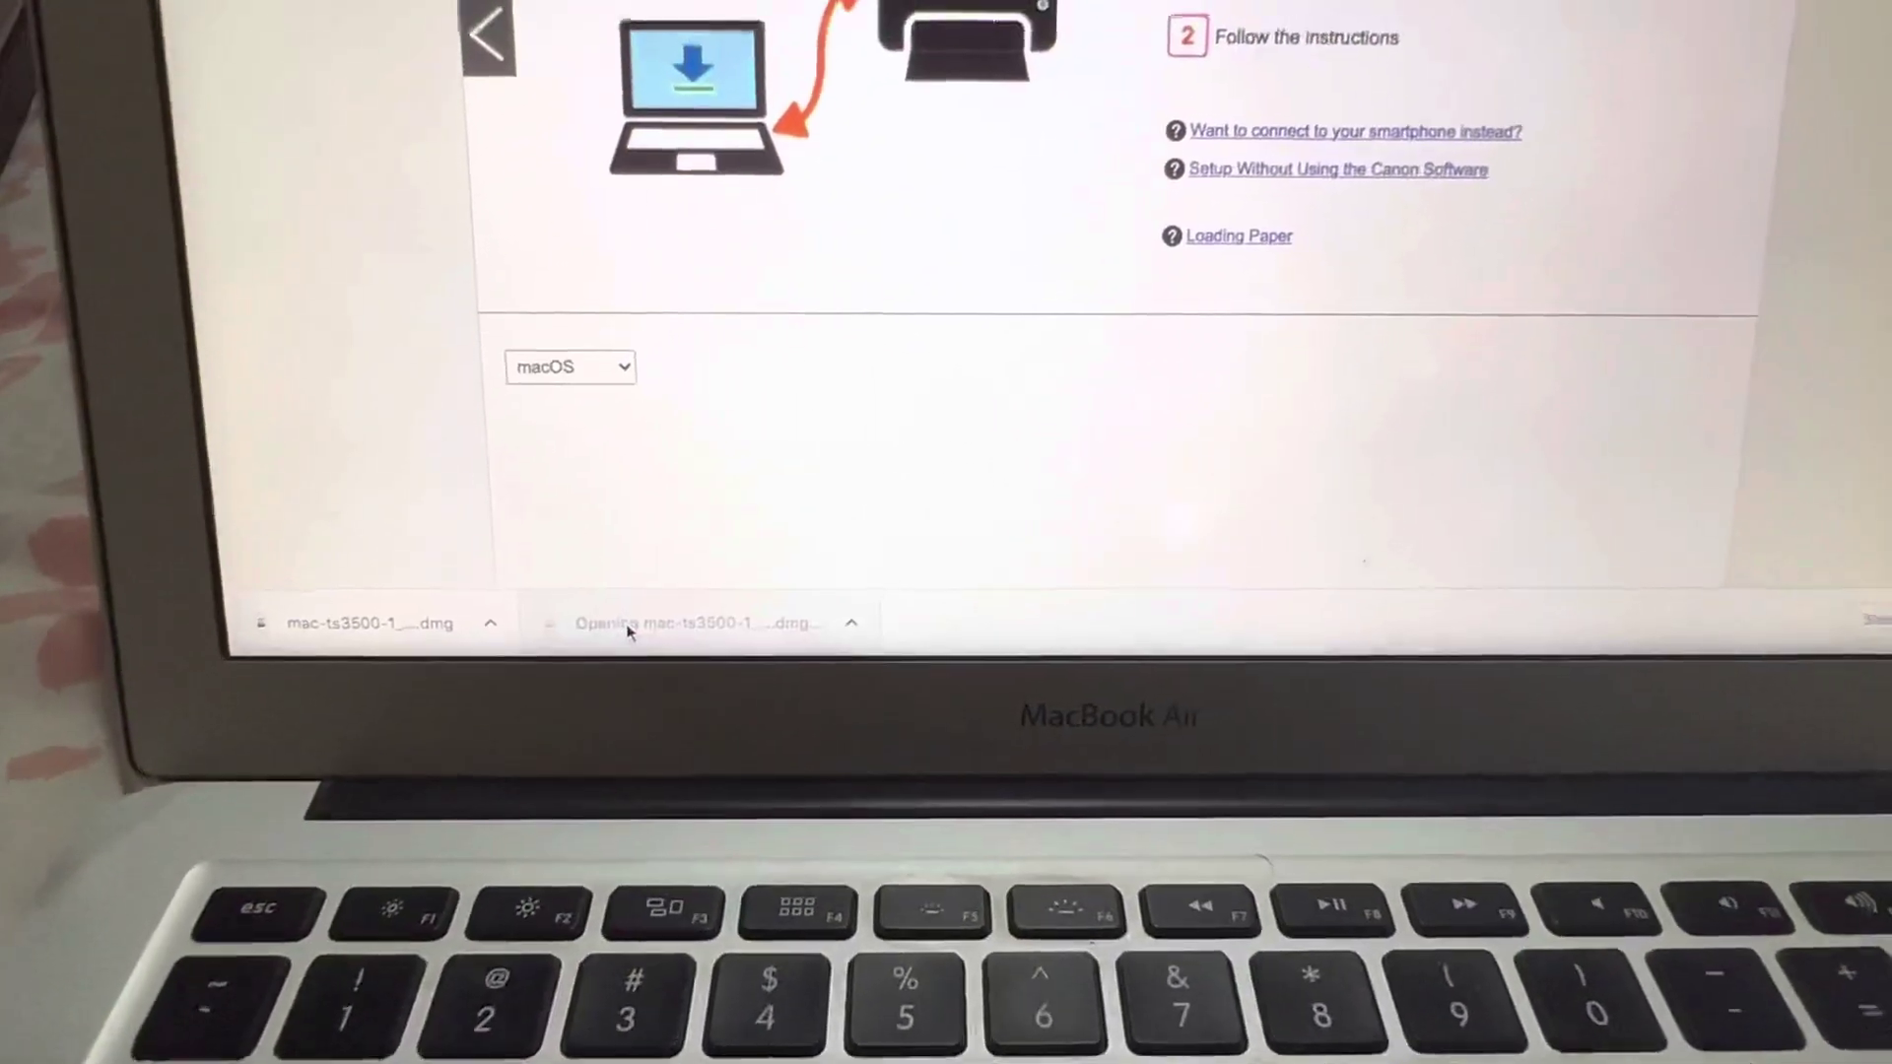
{"action": "left_click", "coordinate": [652, 607]}
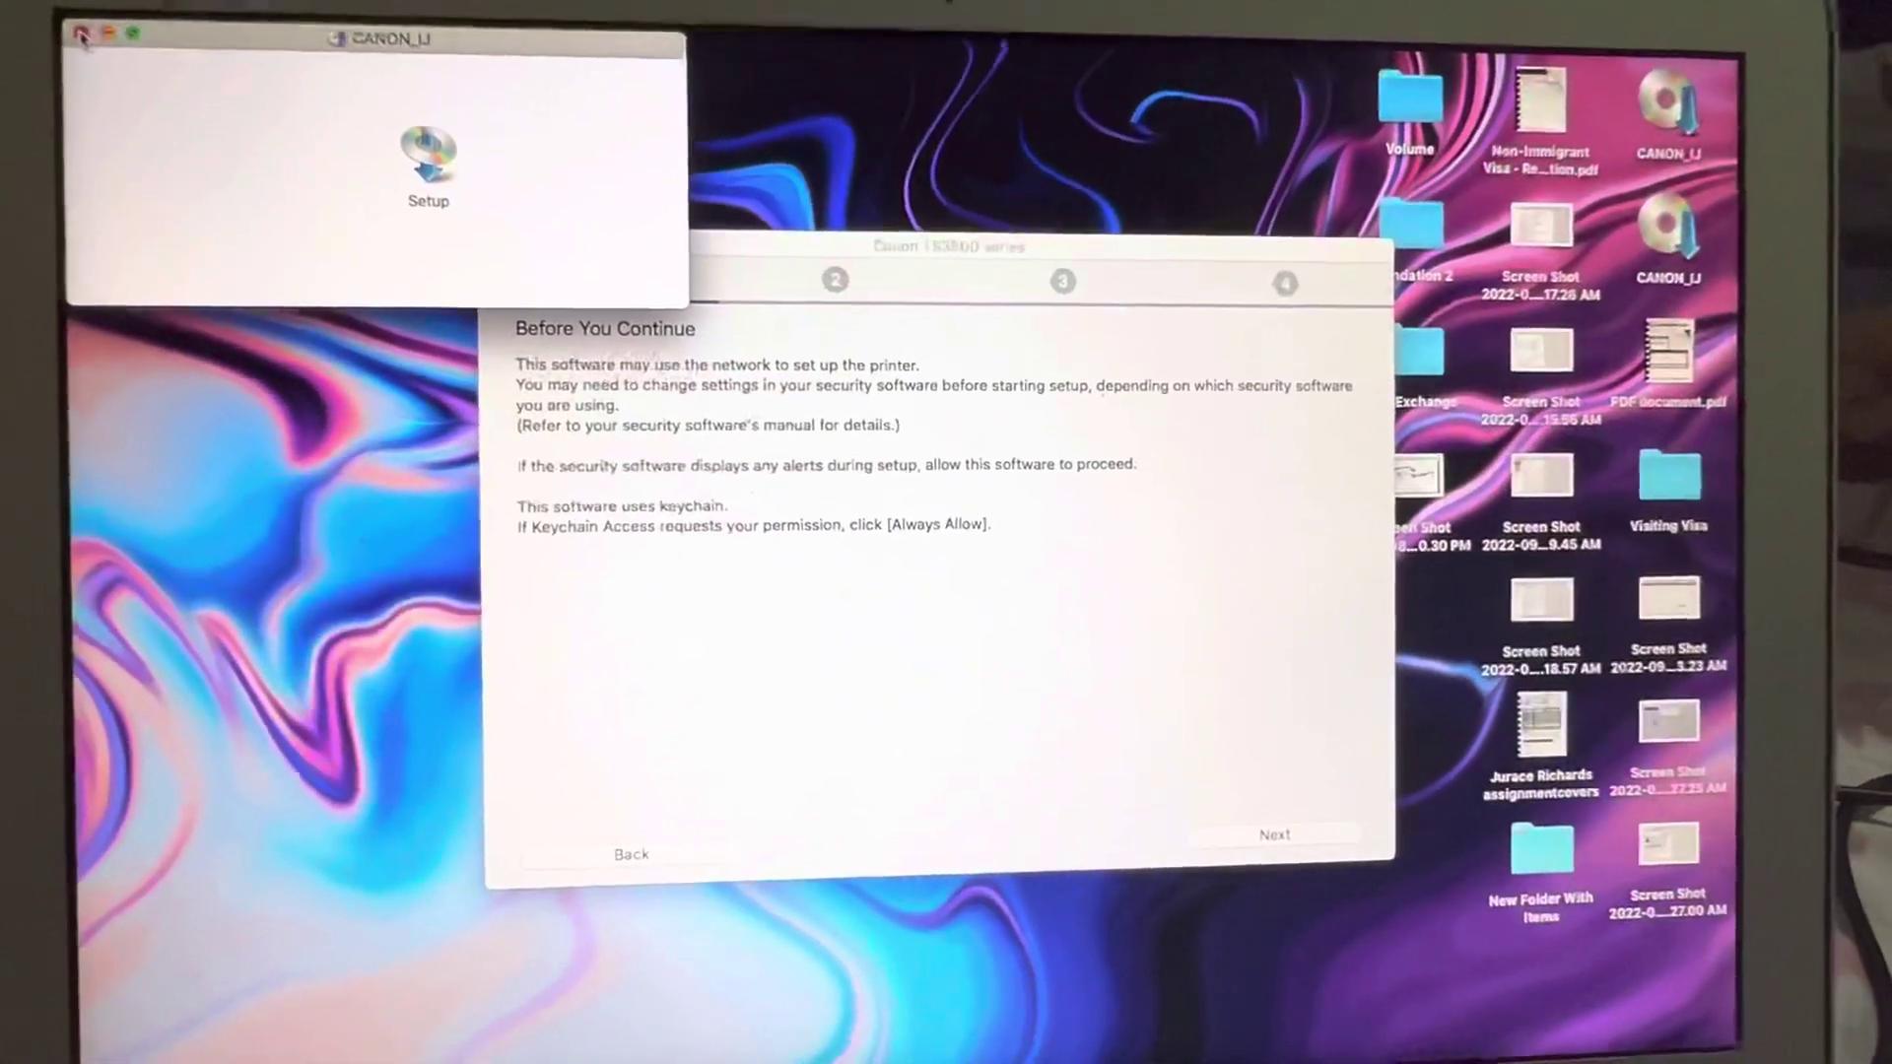
Close the CANON_IJ Finder window and continue past the Before You Continue notice.
{"action": "left_click", "coordinate": [82, 33]}
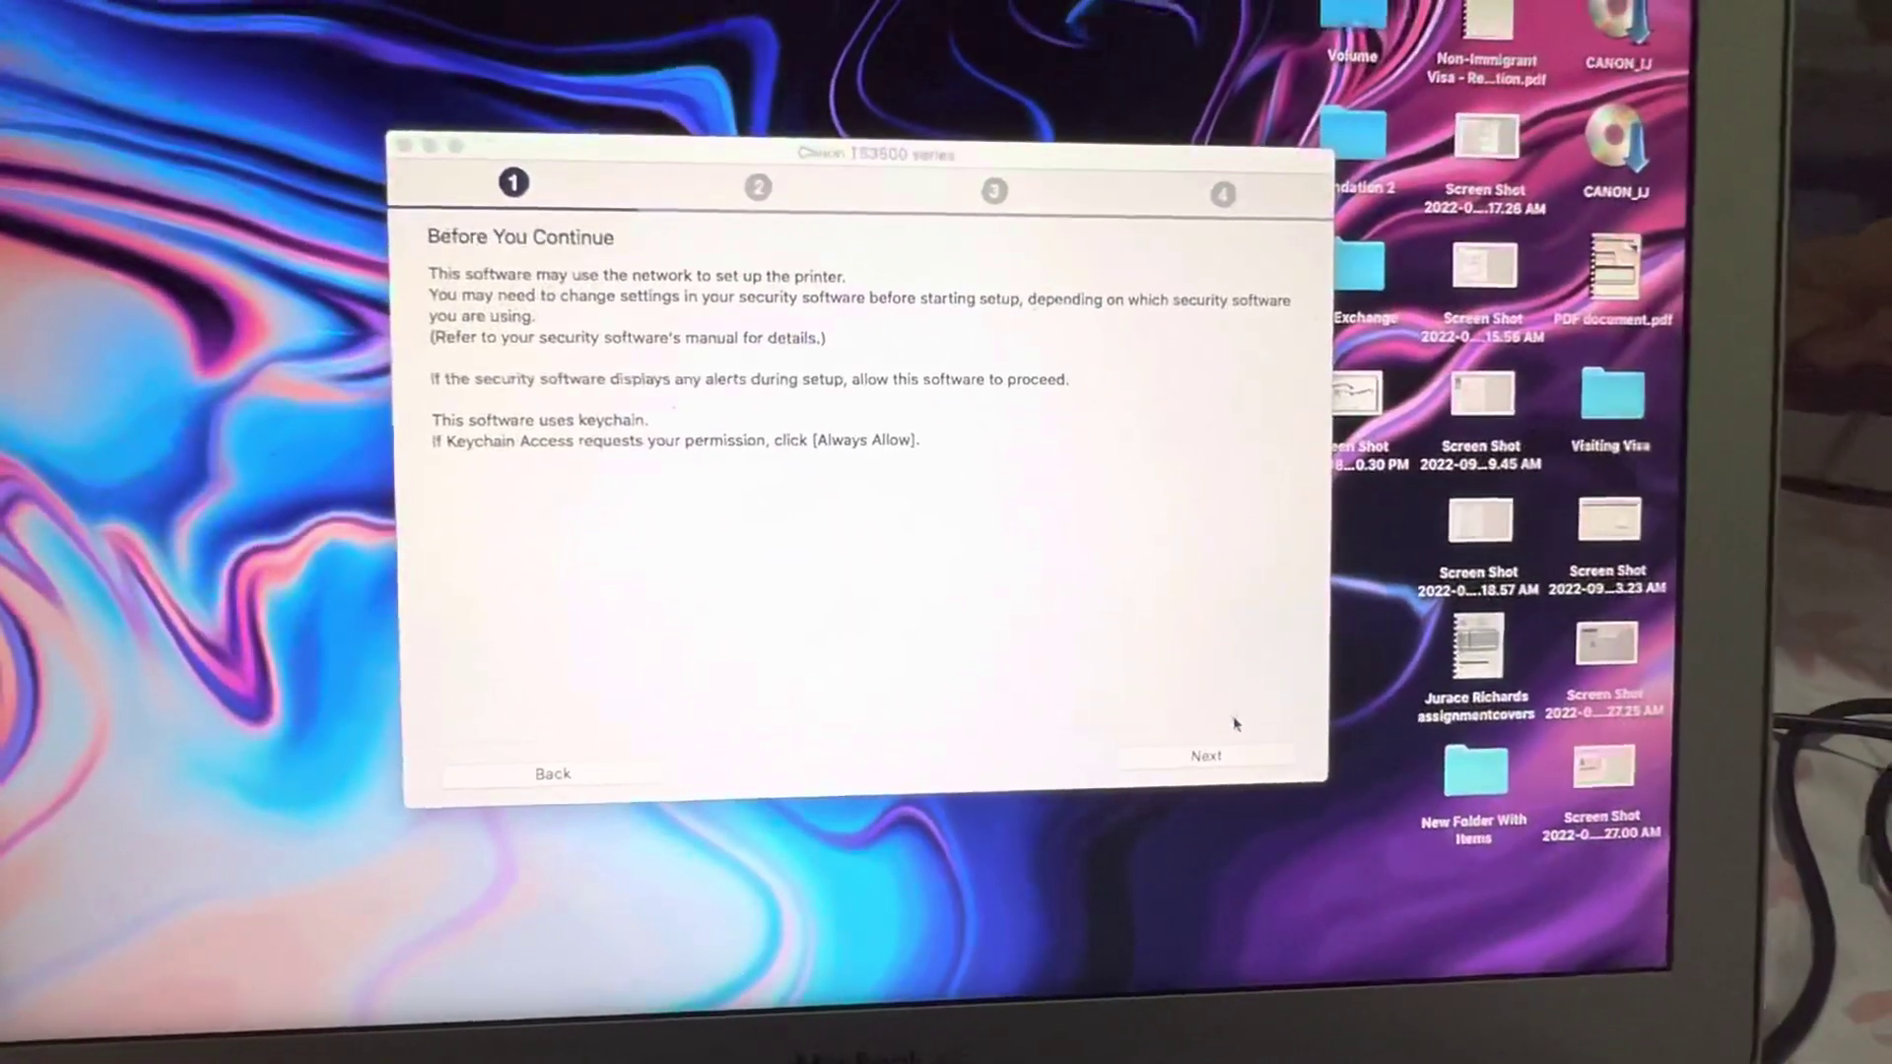
{"action": "left_click", "coordinate": [1225, 752]}
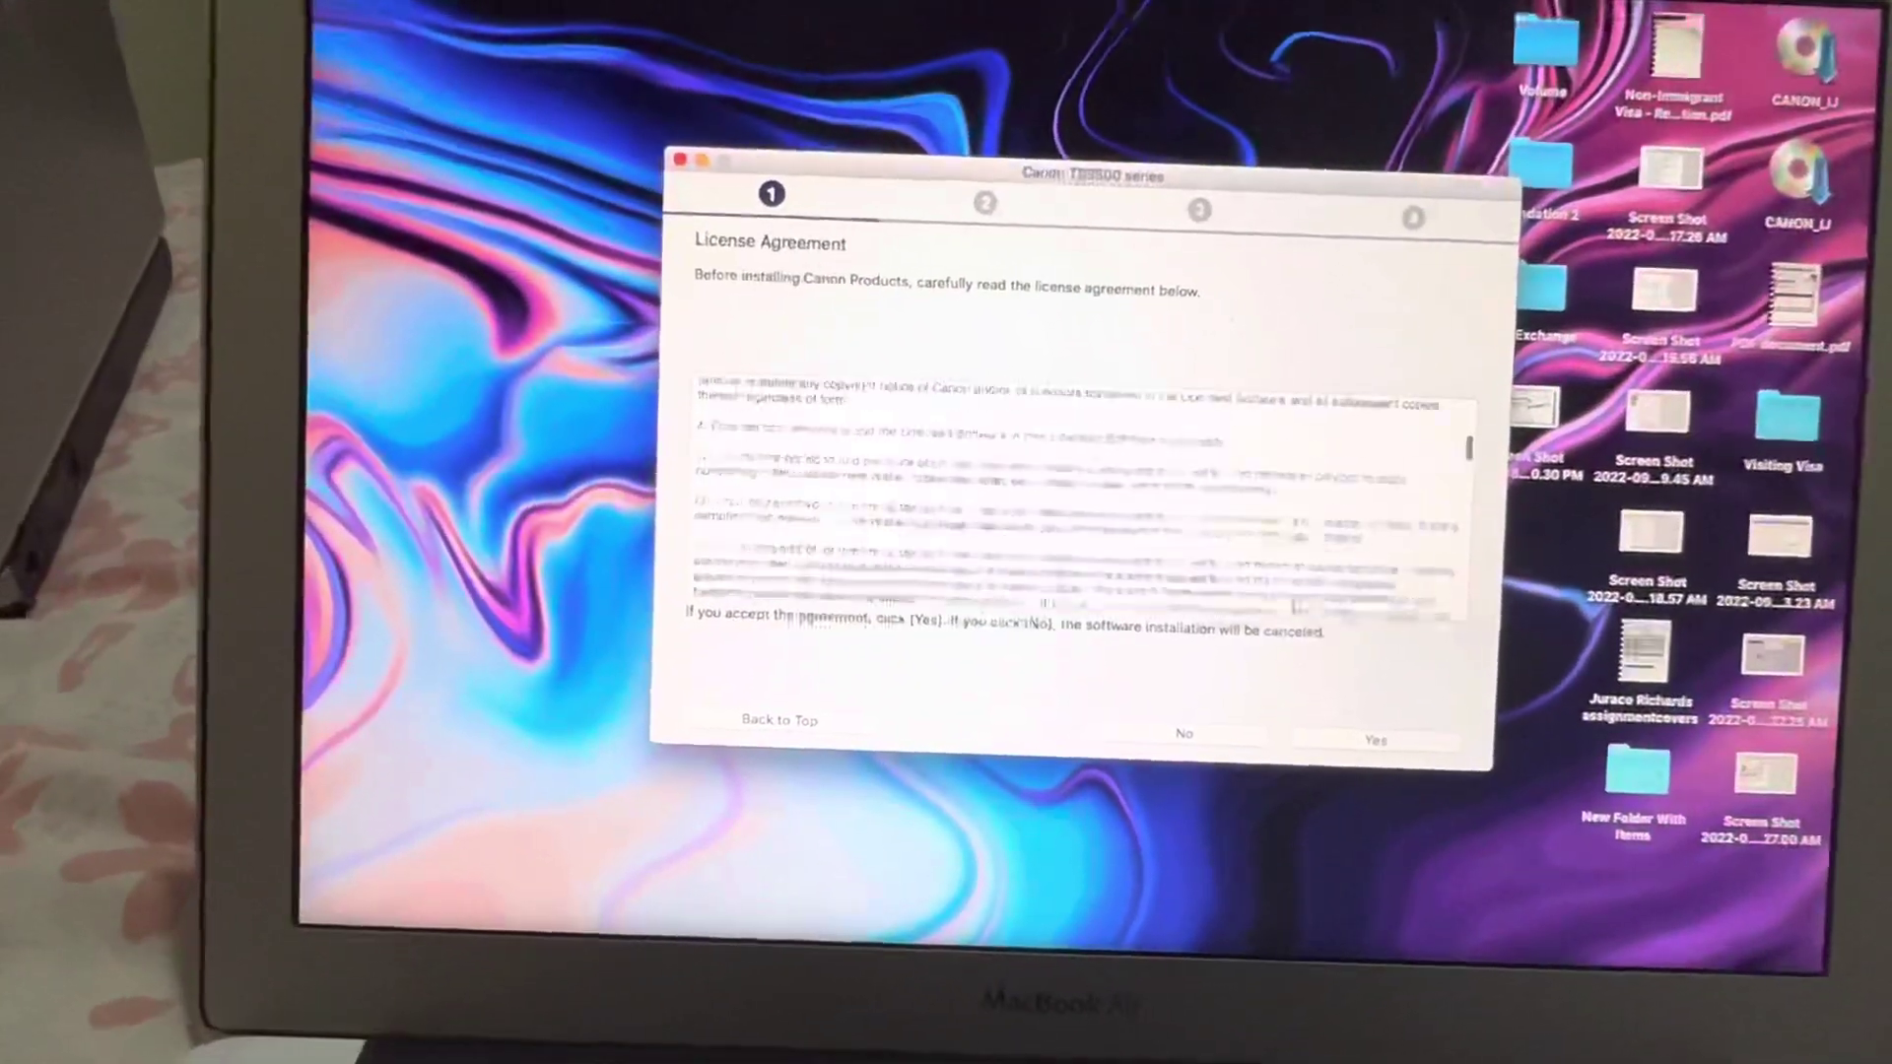
{"action": "scroll", "coordinate": [1293, 562], "scroll_direction": "down", "scroll_amount": 10}
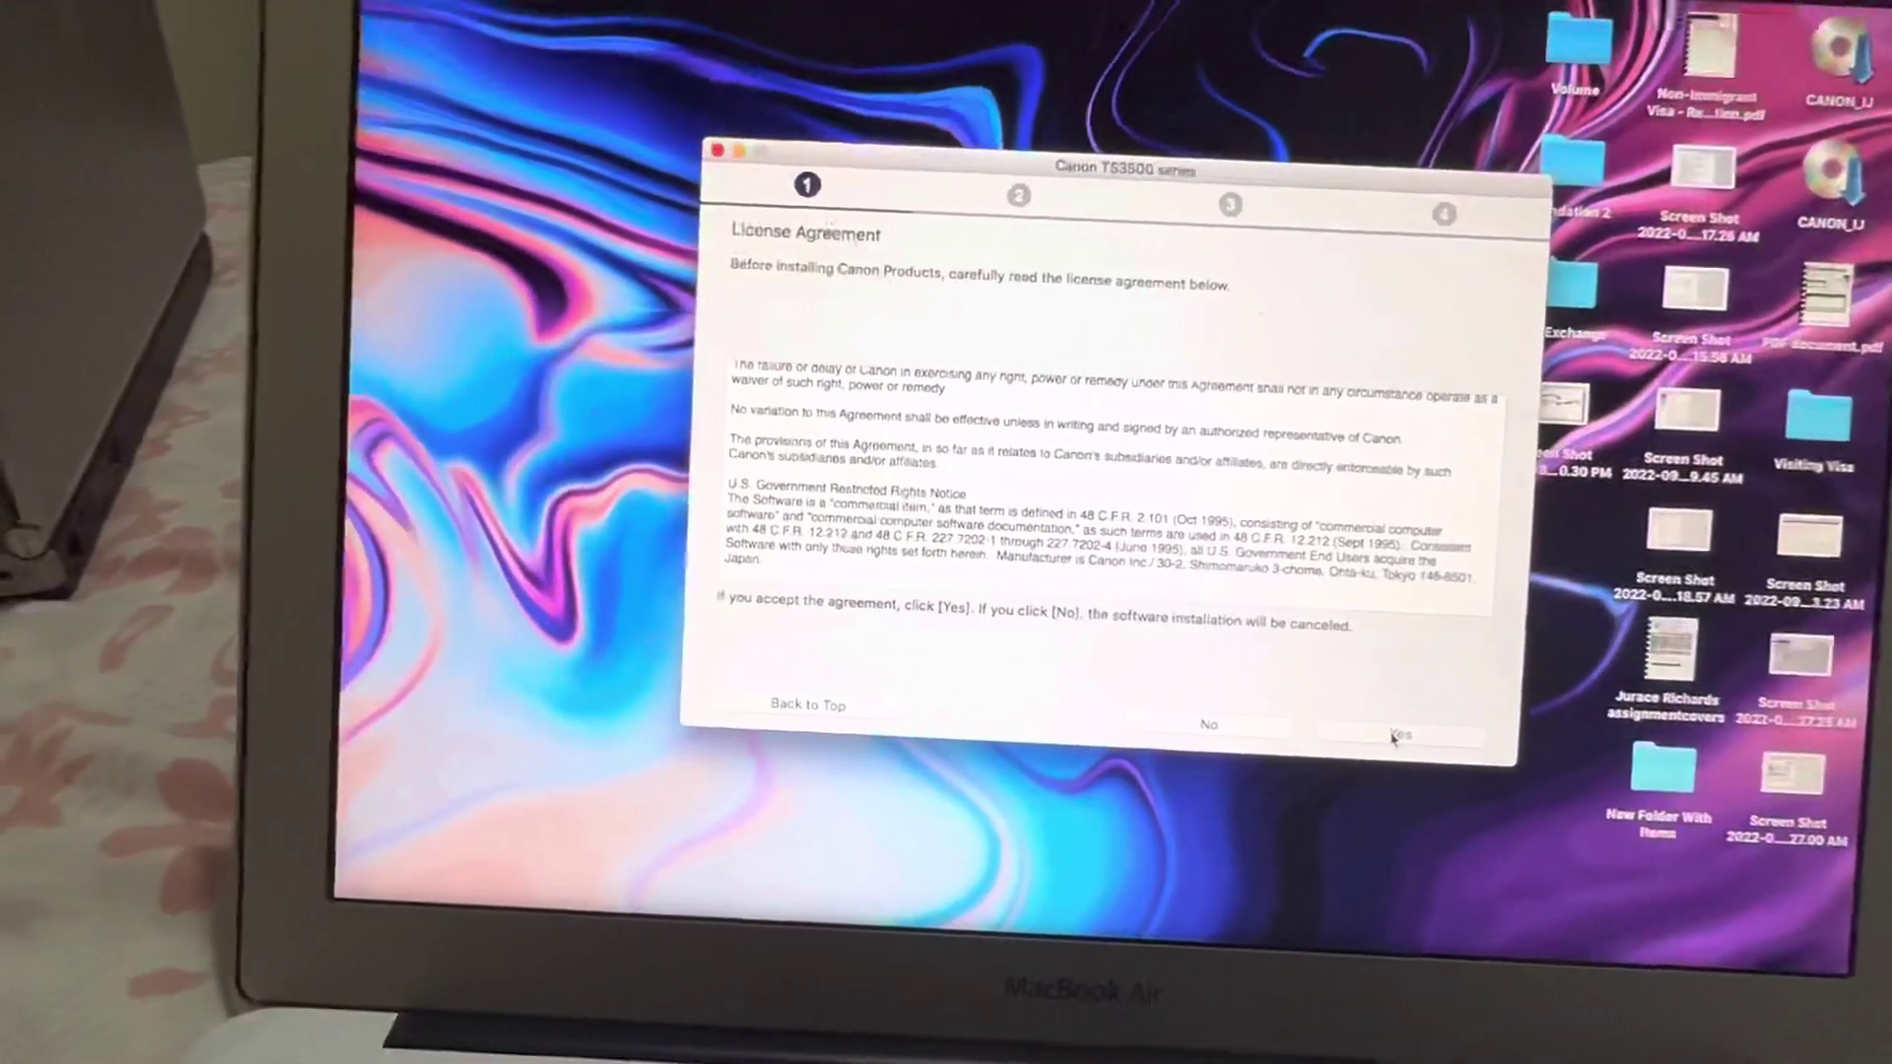
Accept the license agreement and agree to share product usage information.
{"action": "left_click", "coordinate": [1362, 732]}
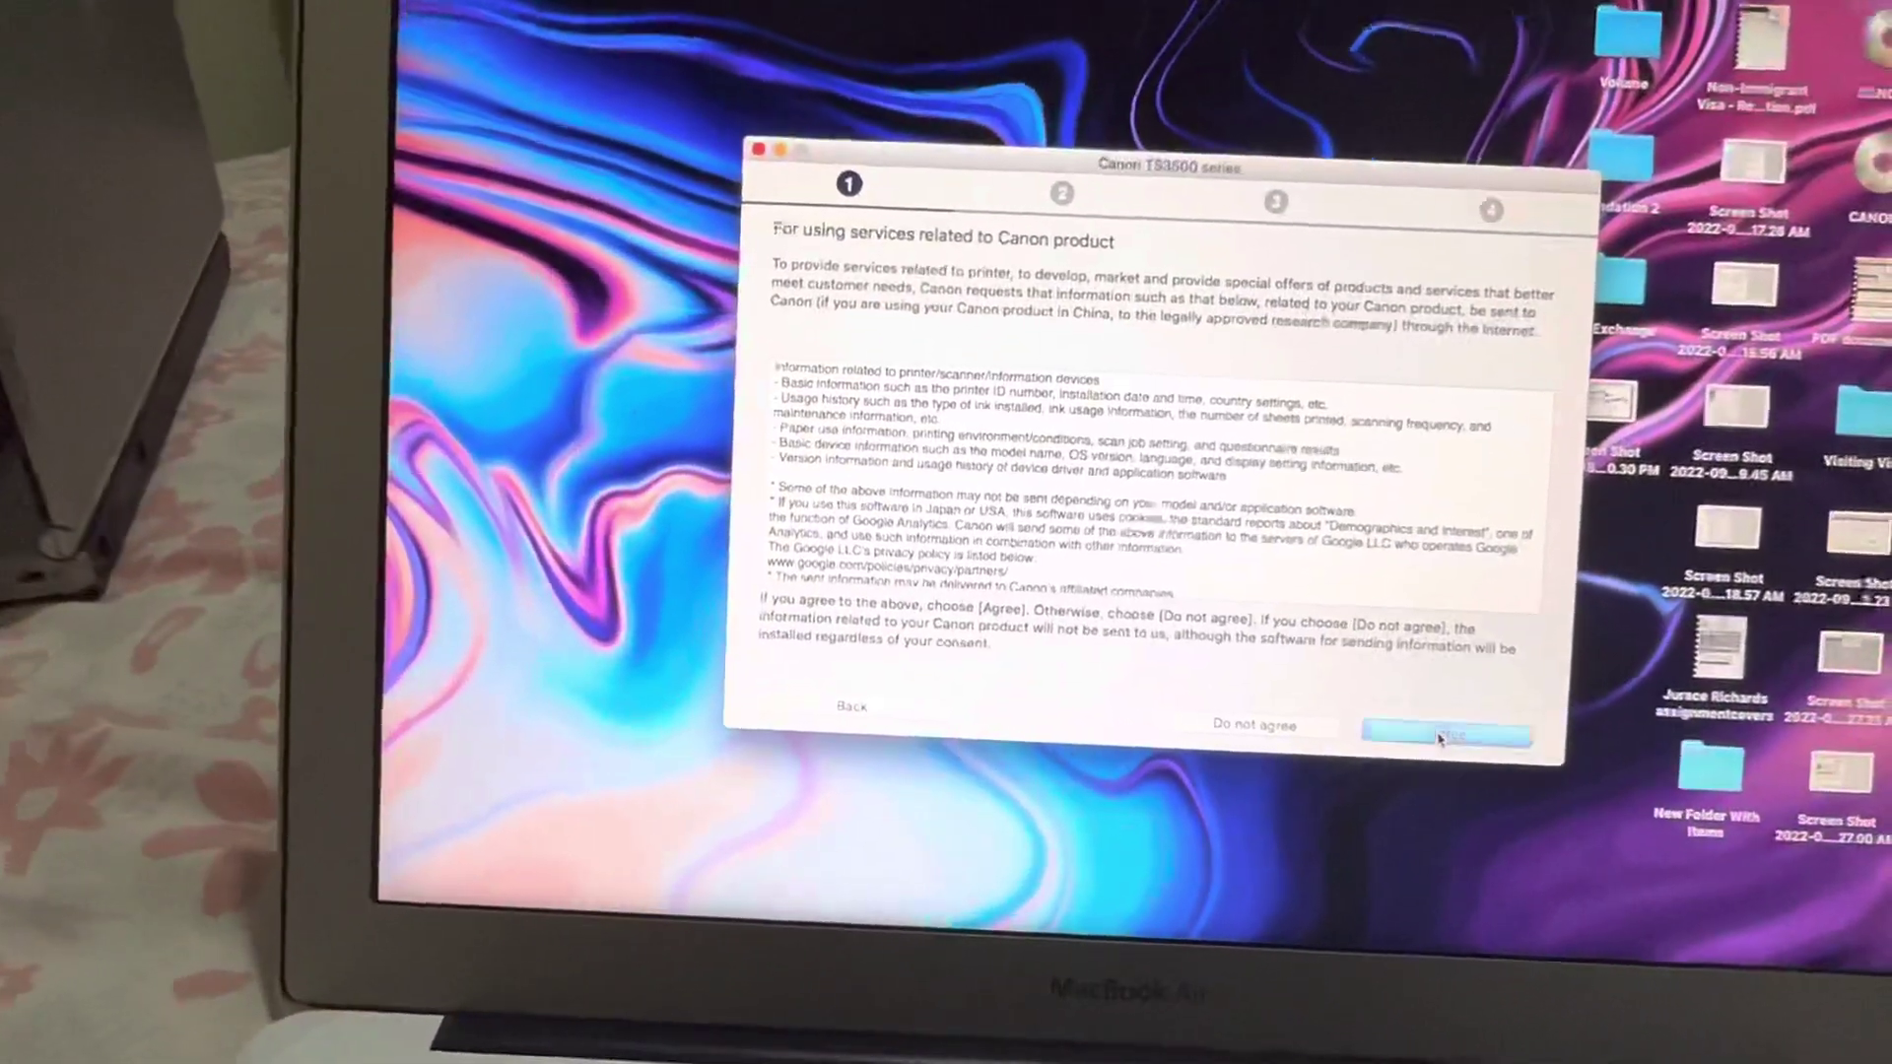
{"action": "left_click", "coordinate": [1422, 742]}
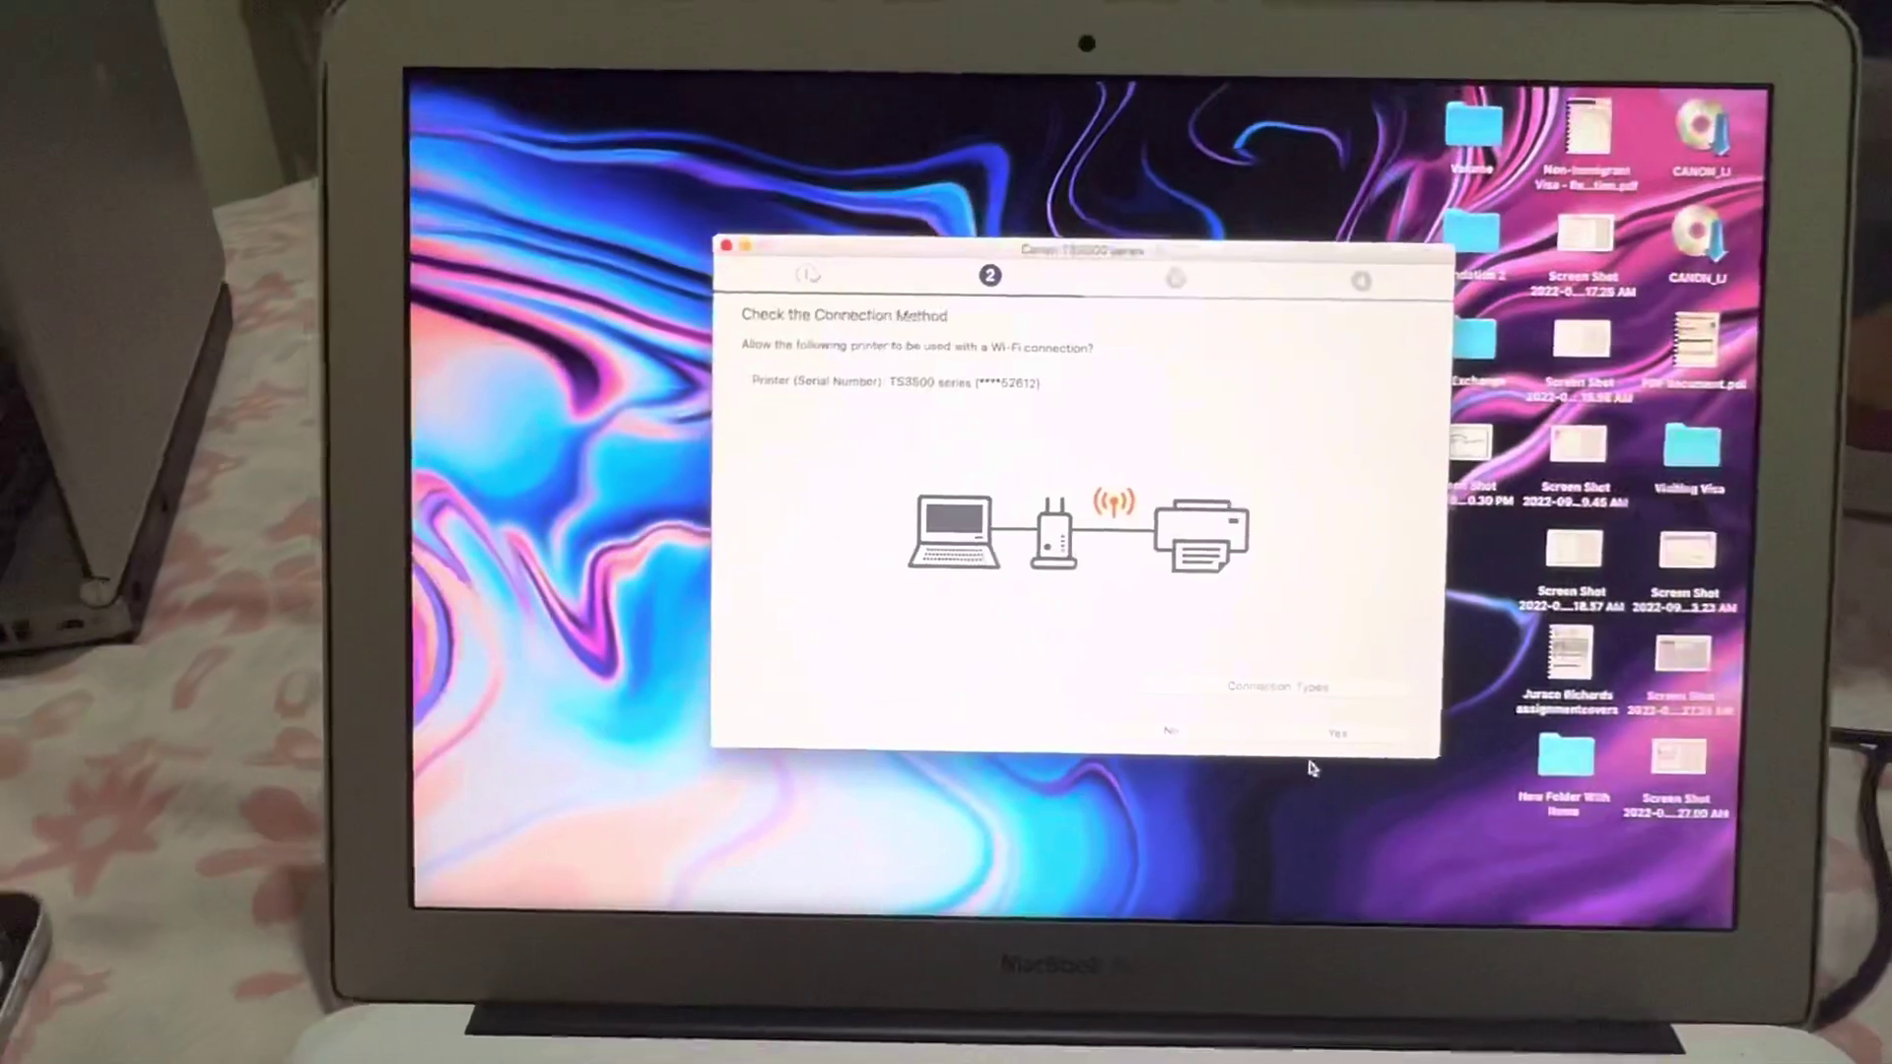
Confirm using the TS3500 over Wi-Fi and let the software install.
{"action": "left_click", "coordinate": [1352, 750]}
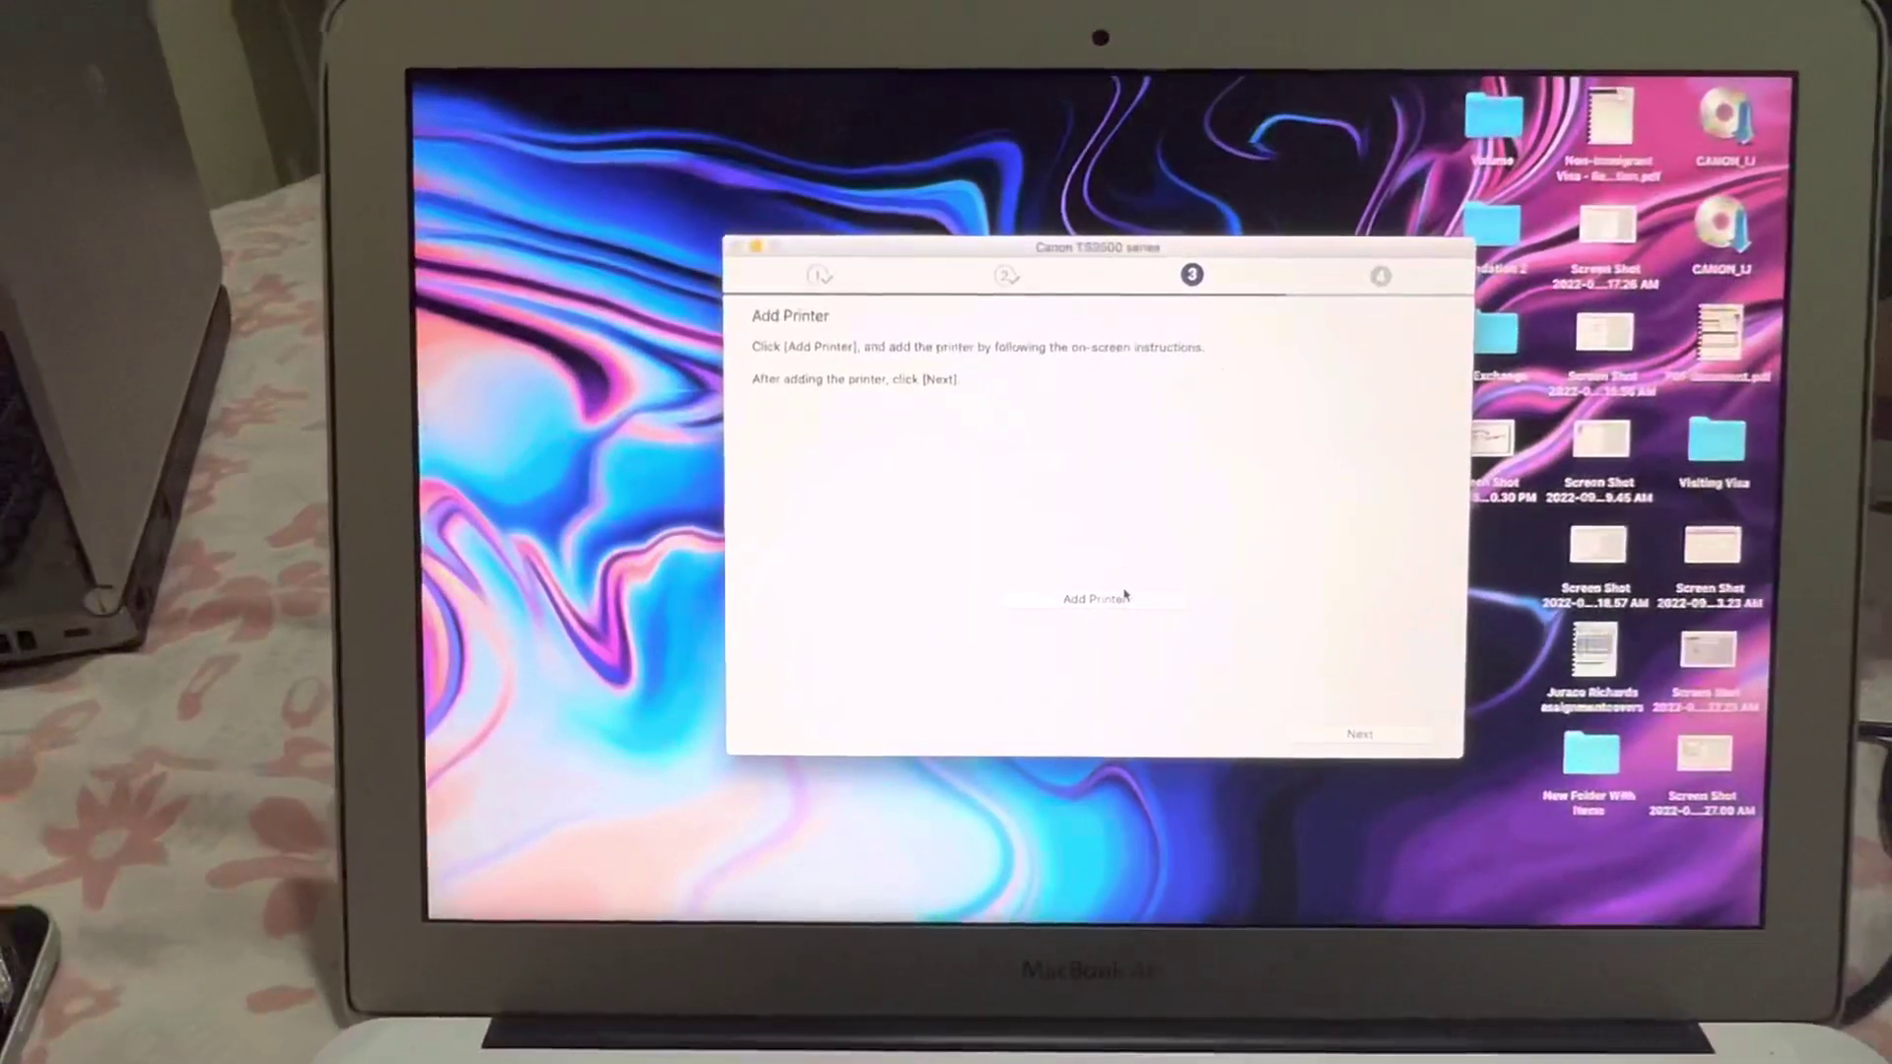
Add the Canon TS3500 series through the macOS Add Printer dialog.
{"action": "left_click", "coordinate": [1125, 596]}
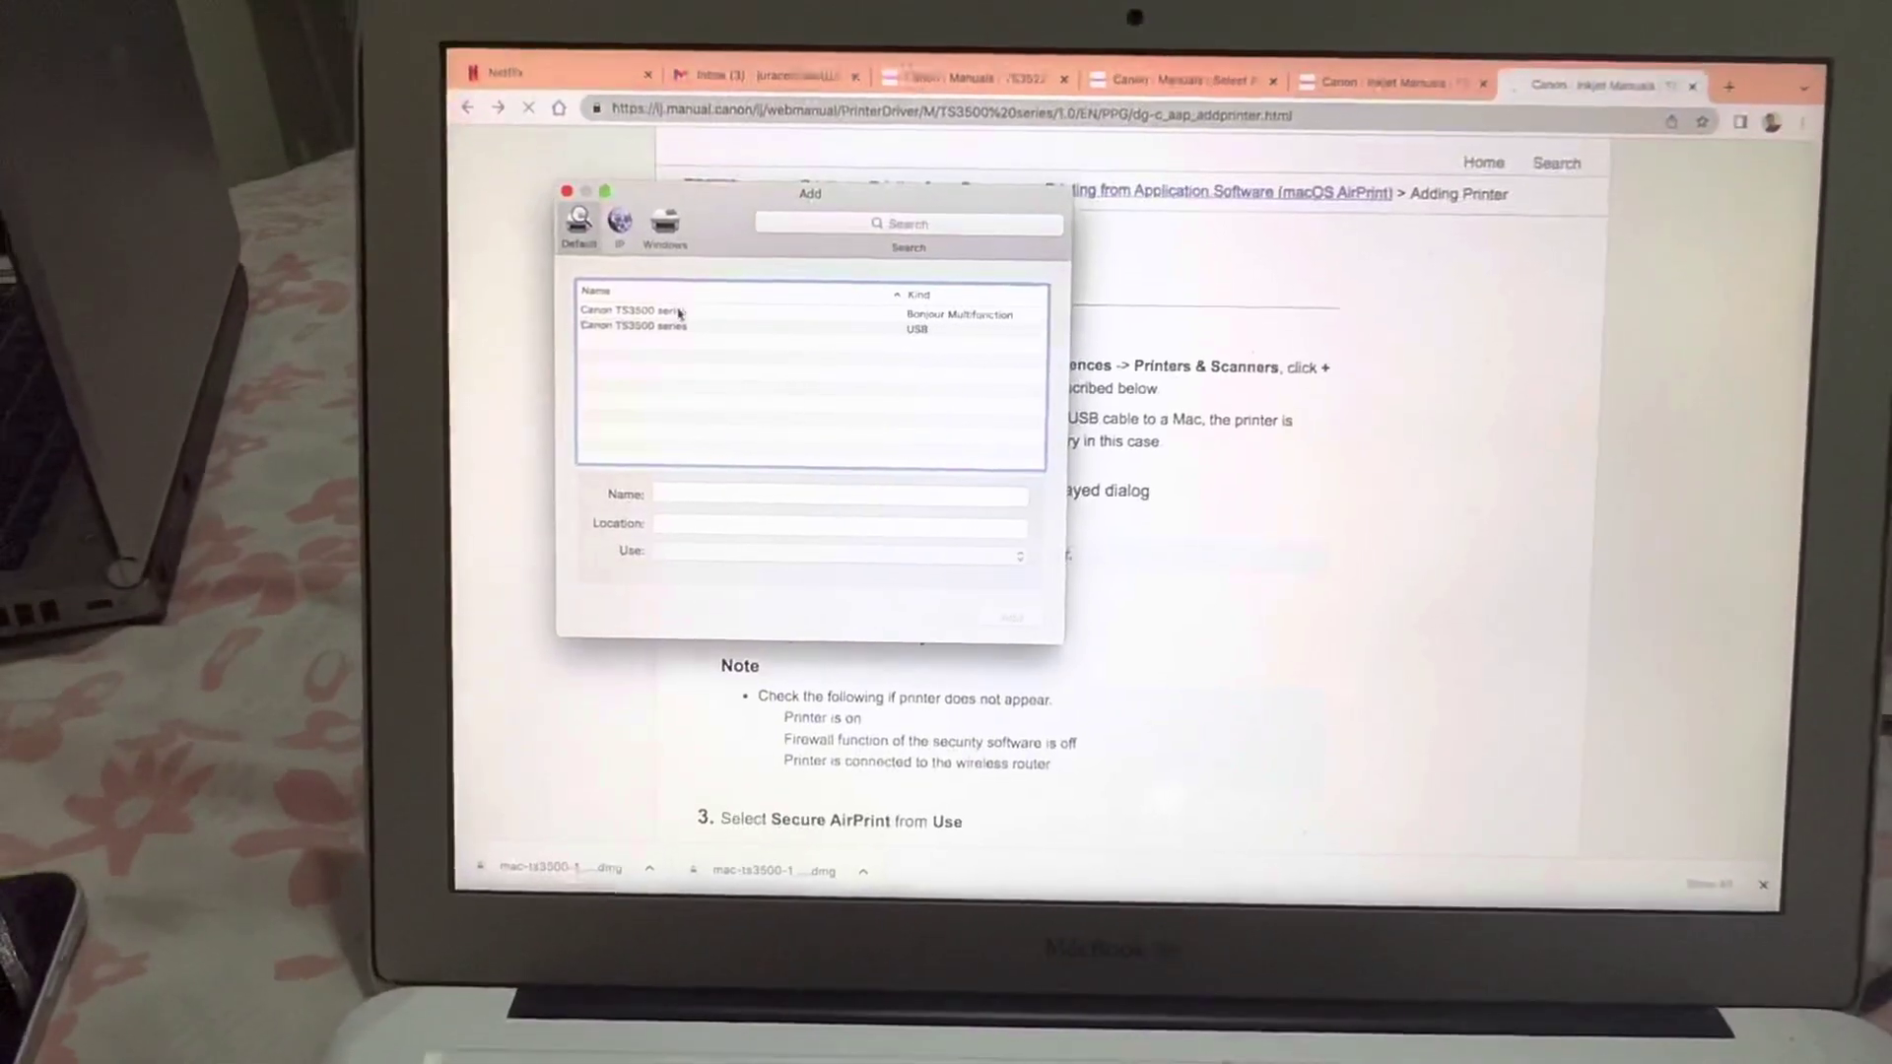
{"action": "left_click", "coordinate": [703, 323]}
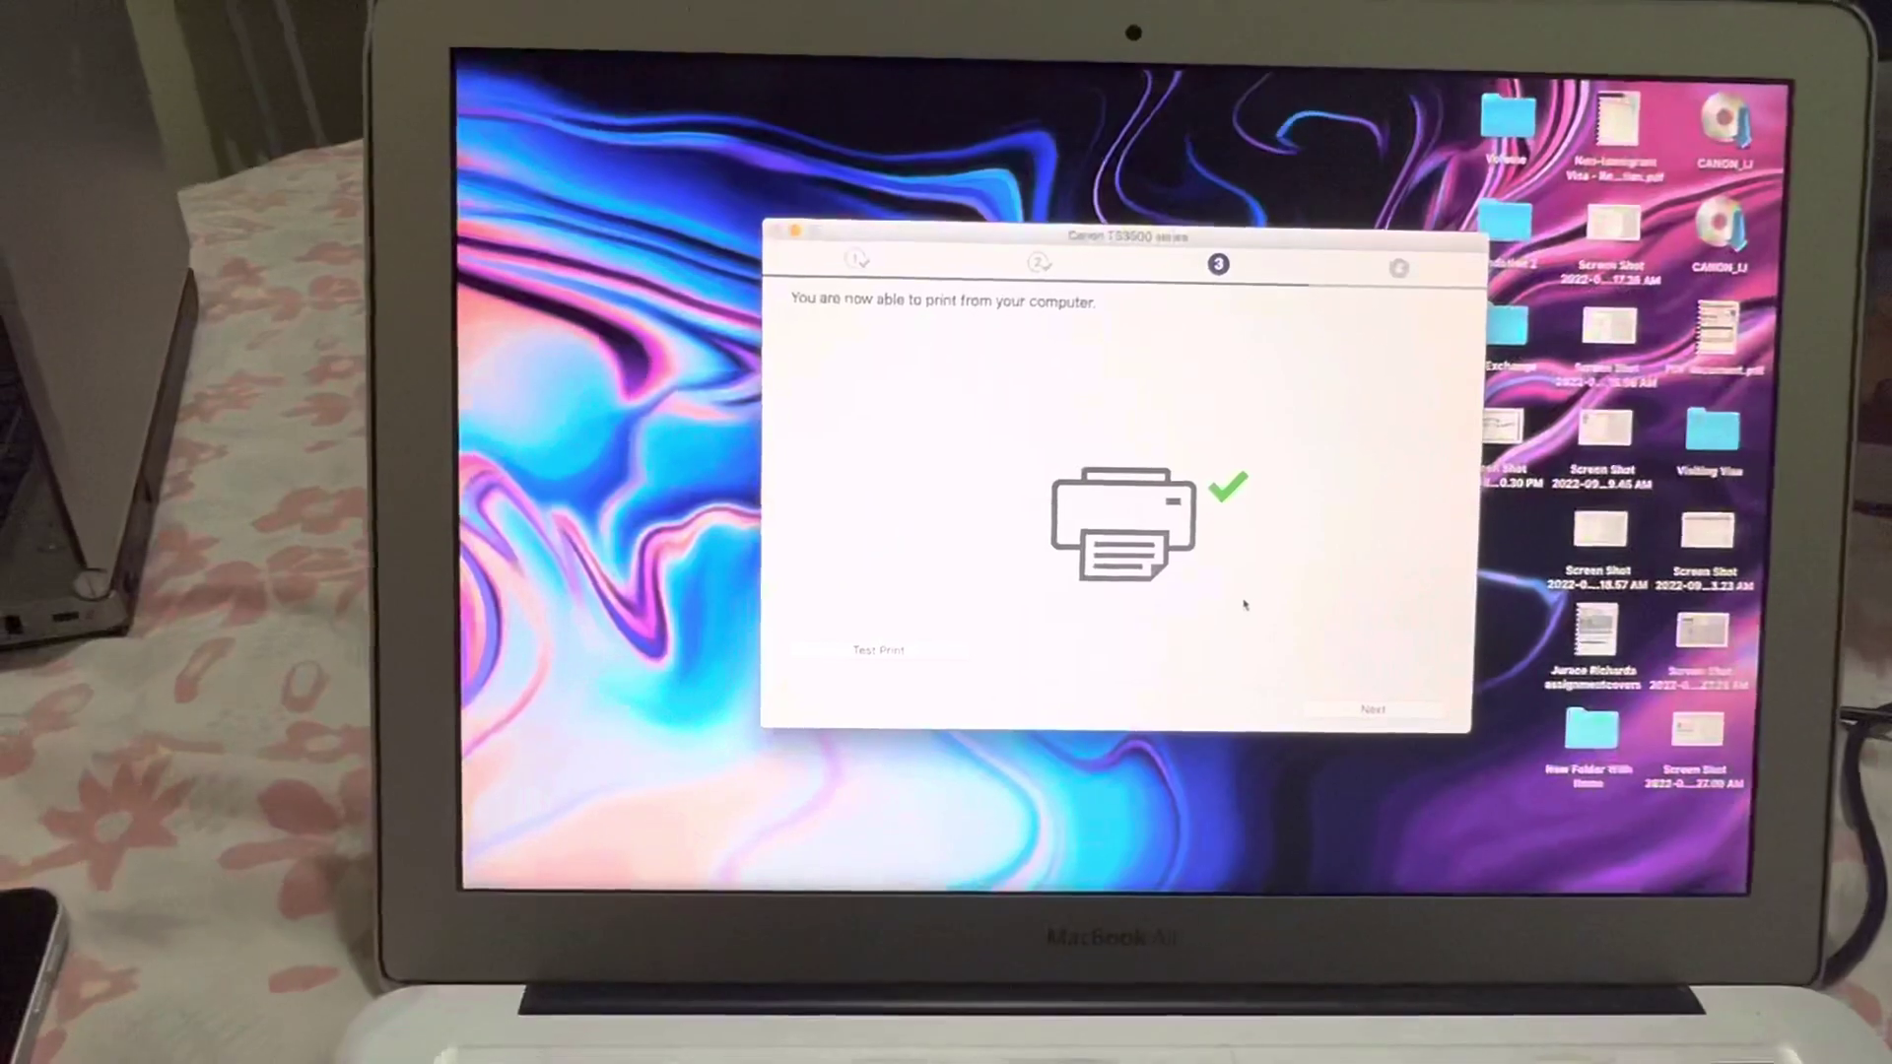
Print a test page on the Canon TS3500 series.
{"action": "left_click", "coordinate": [909, 655]}
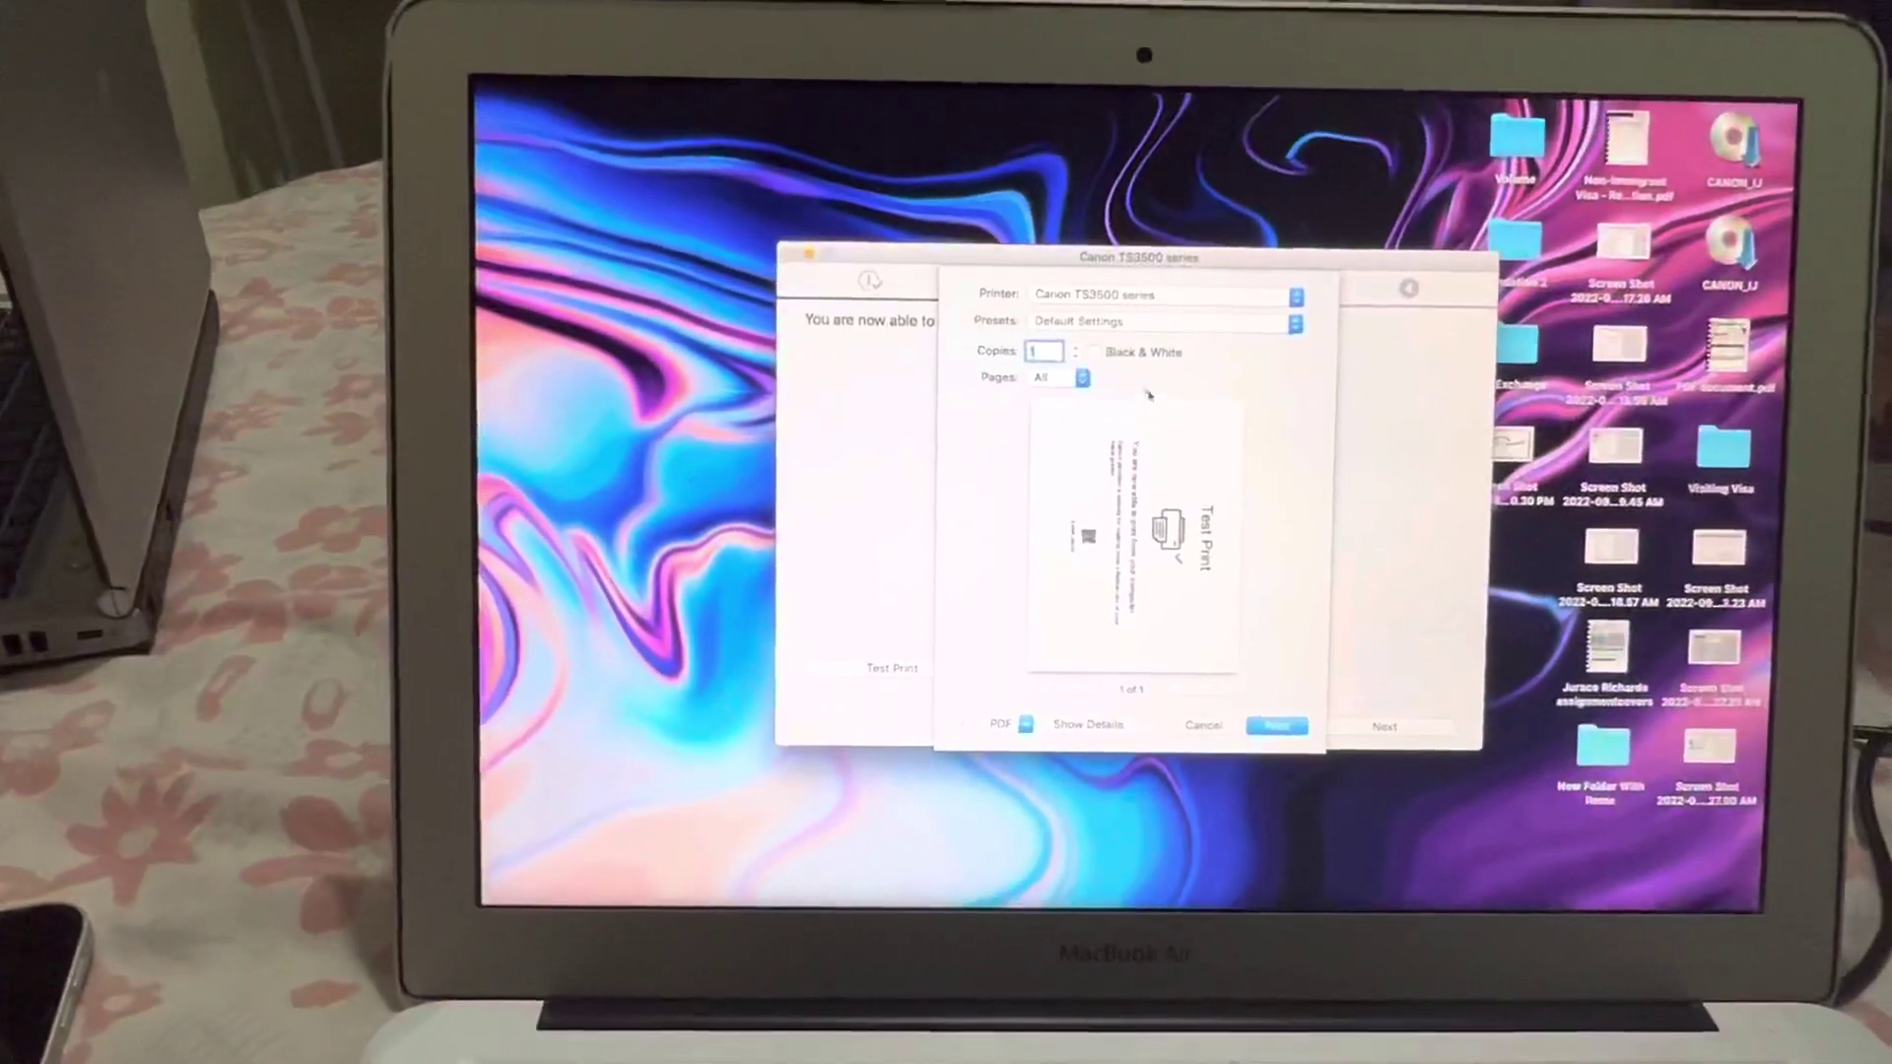
{"action": "left_click", "coordinate": [1284, 728]}
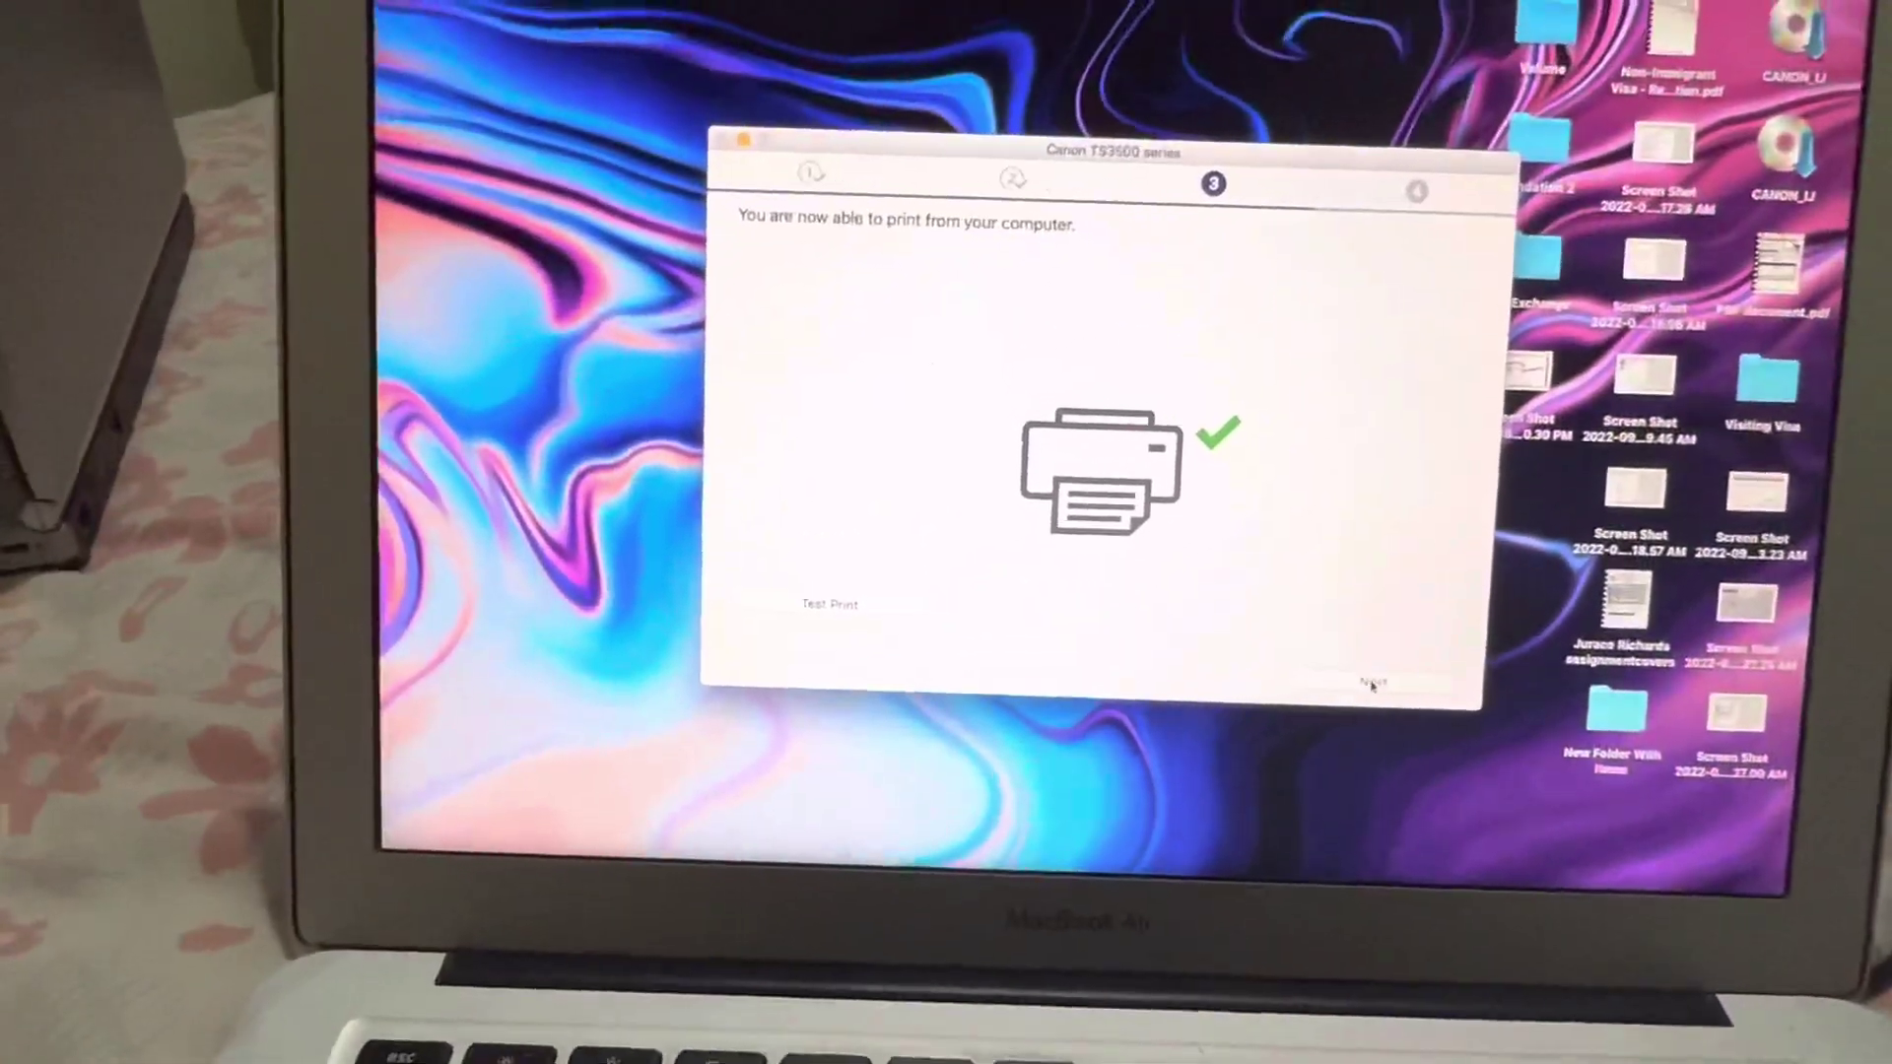
Complete the final setup step and close the Continue online window.
{"action": "left_click", "coordinate": [1372, 683]}
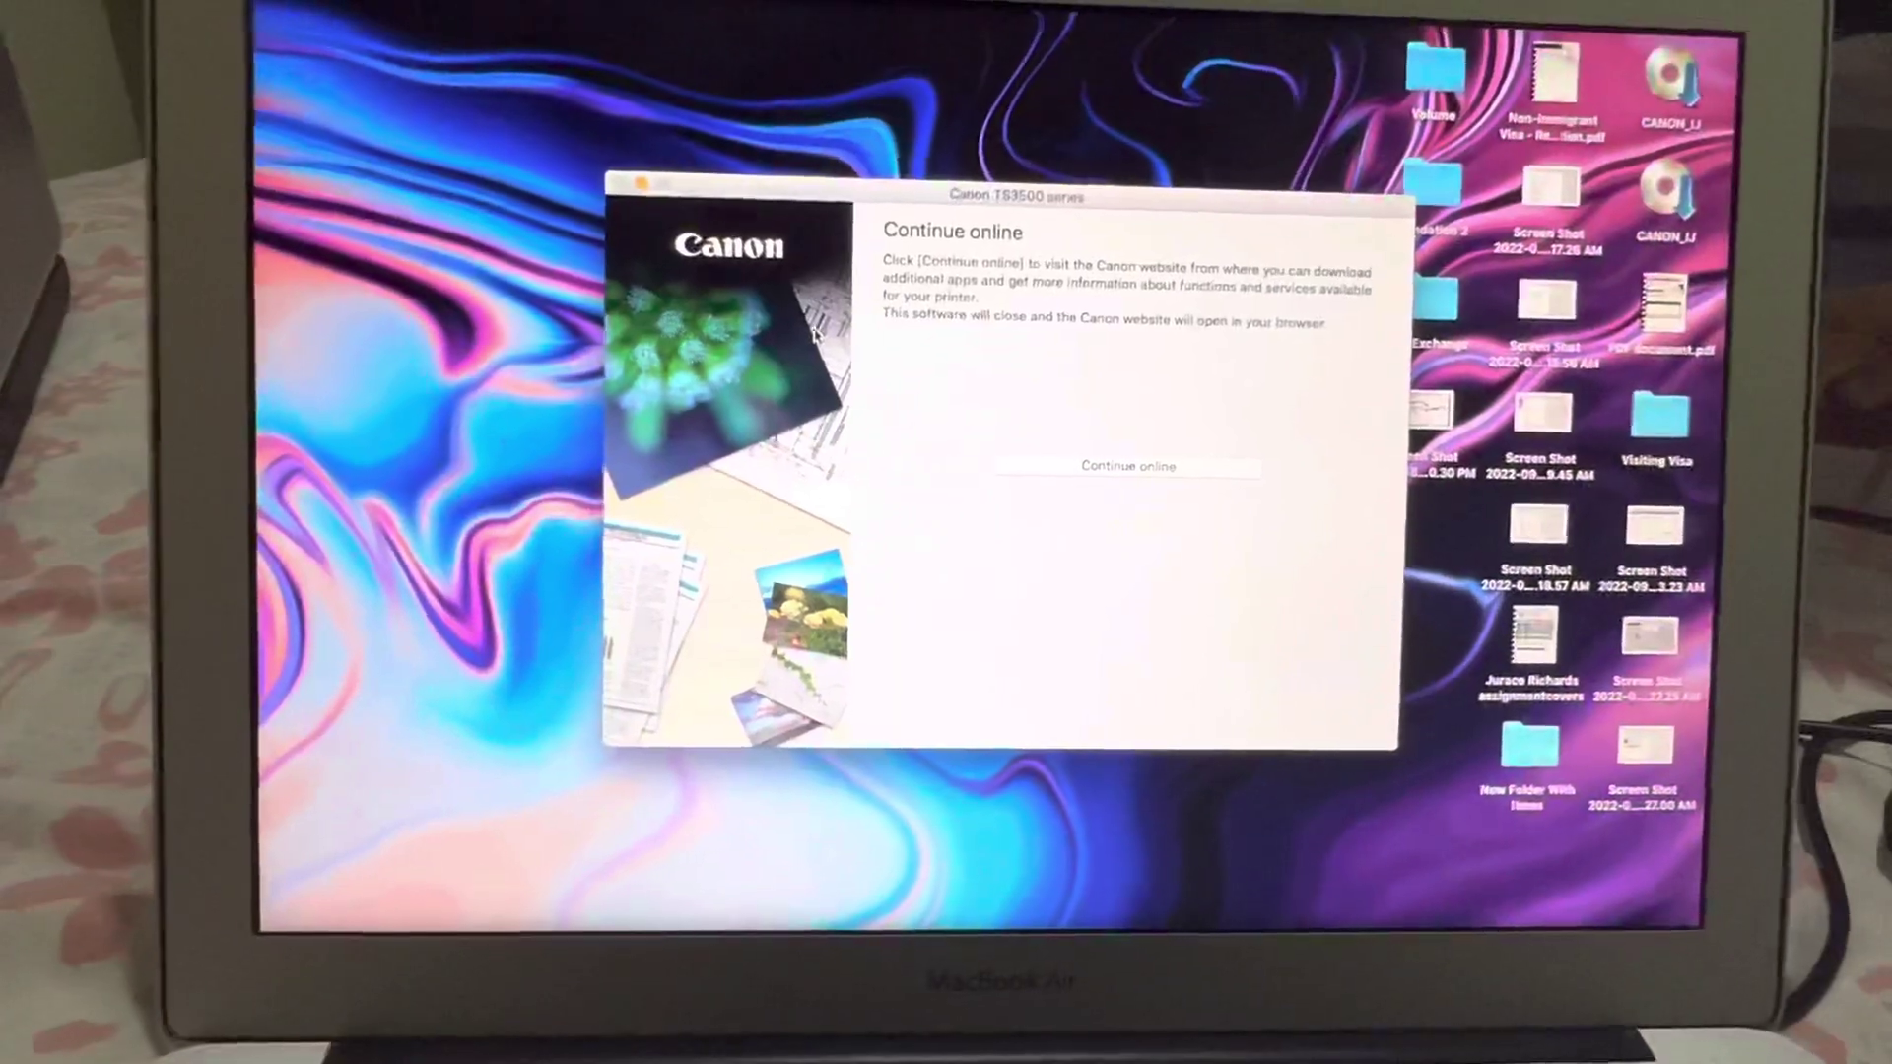
{"action": "left_click", "coordinate": [658, 194]}
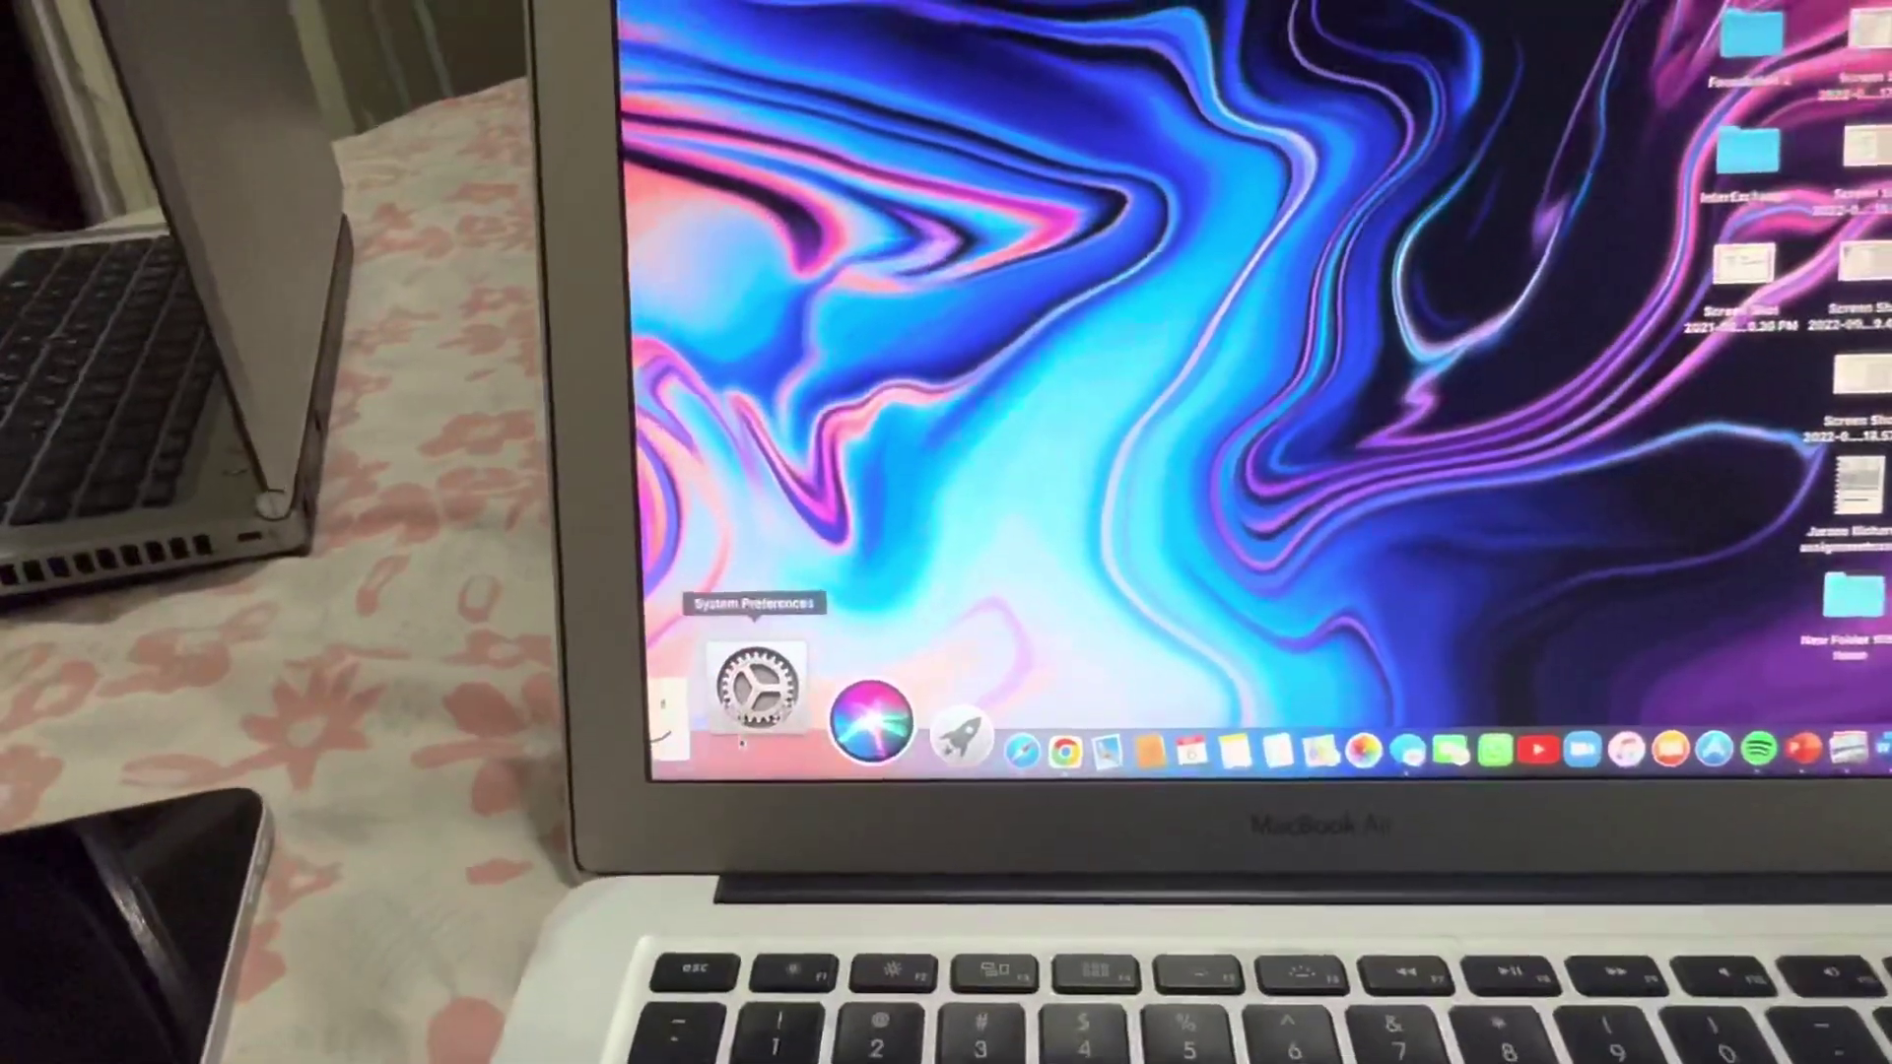
Launch System Preferences and show the Canon TS3500 series in Printers & Scanners.
{"action": "left_click", "coordinate": [677, 680]}
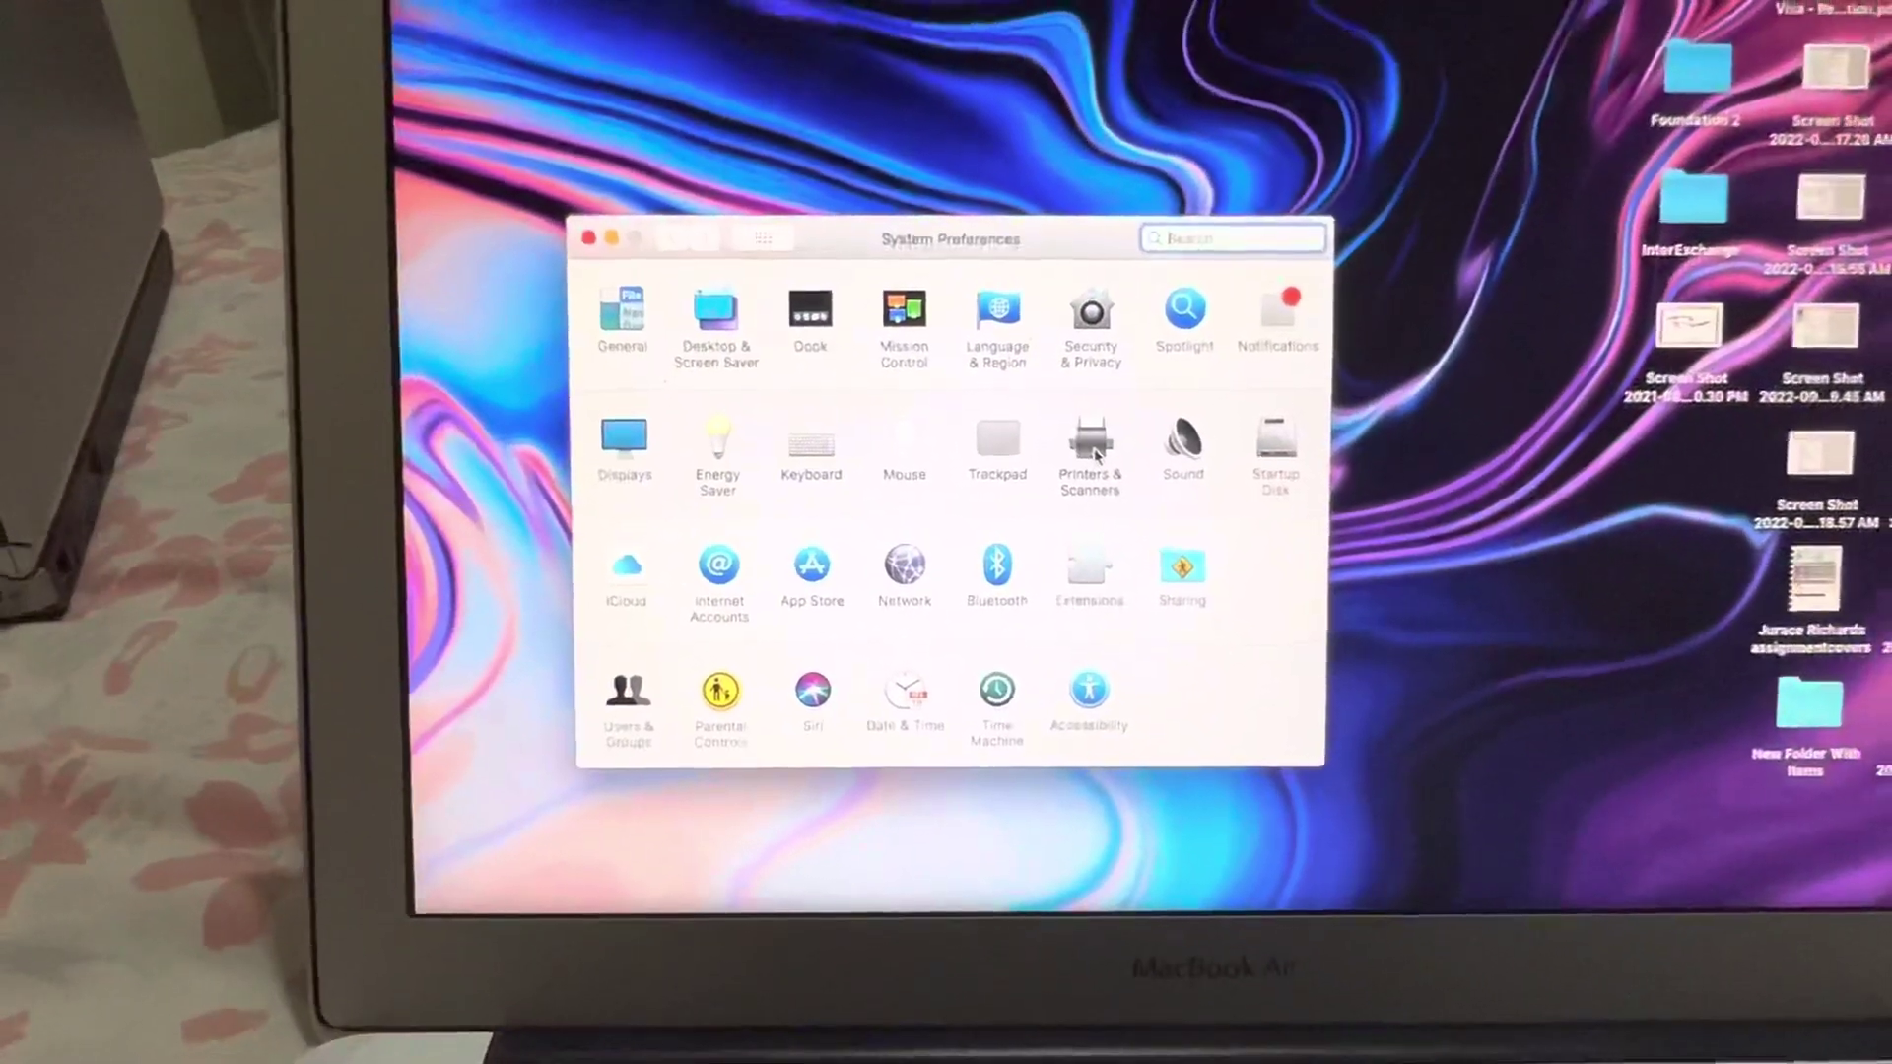
{"action": "left_click", "coordinate": [1086, 449]}
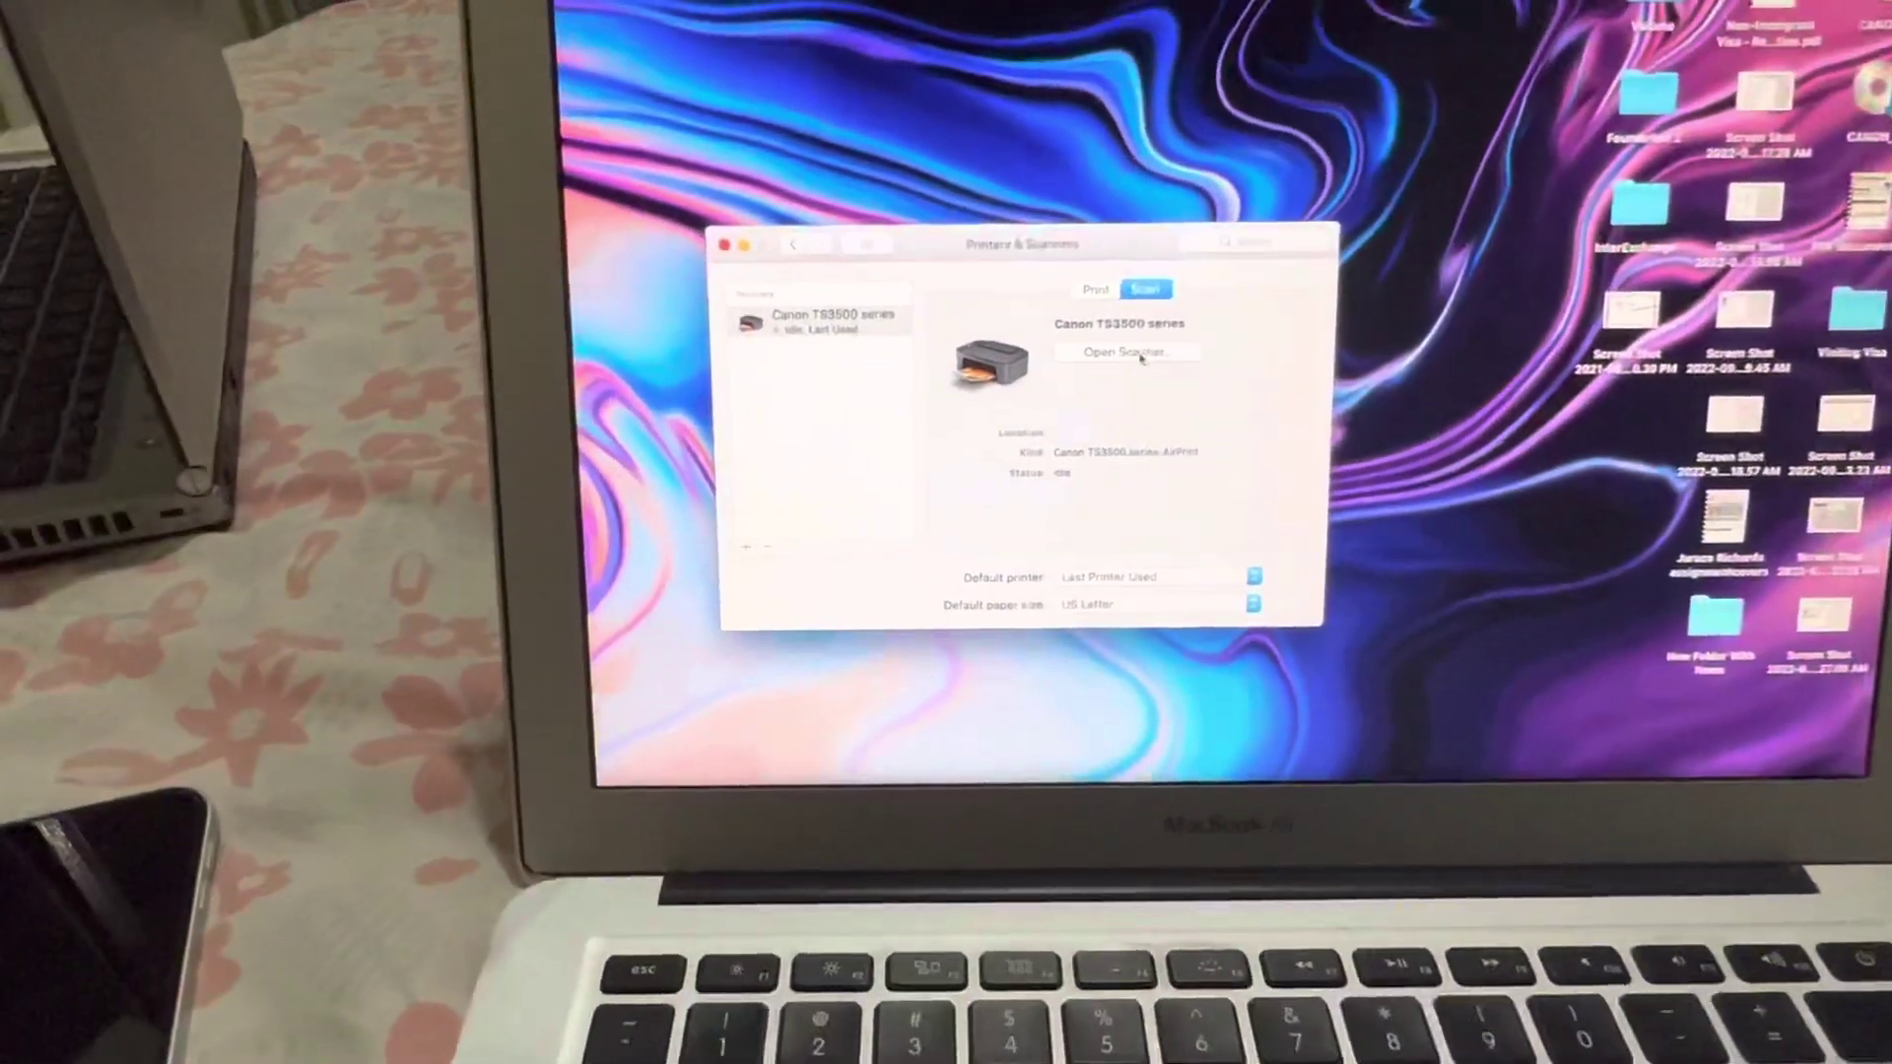
Open the Canon TS3500 scanner and keep Pictures as the scan destination.
{"action": "left_click", "coordinate": [1150, 349]}
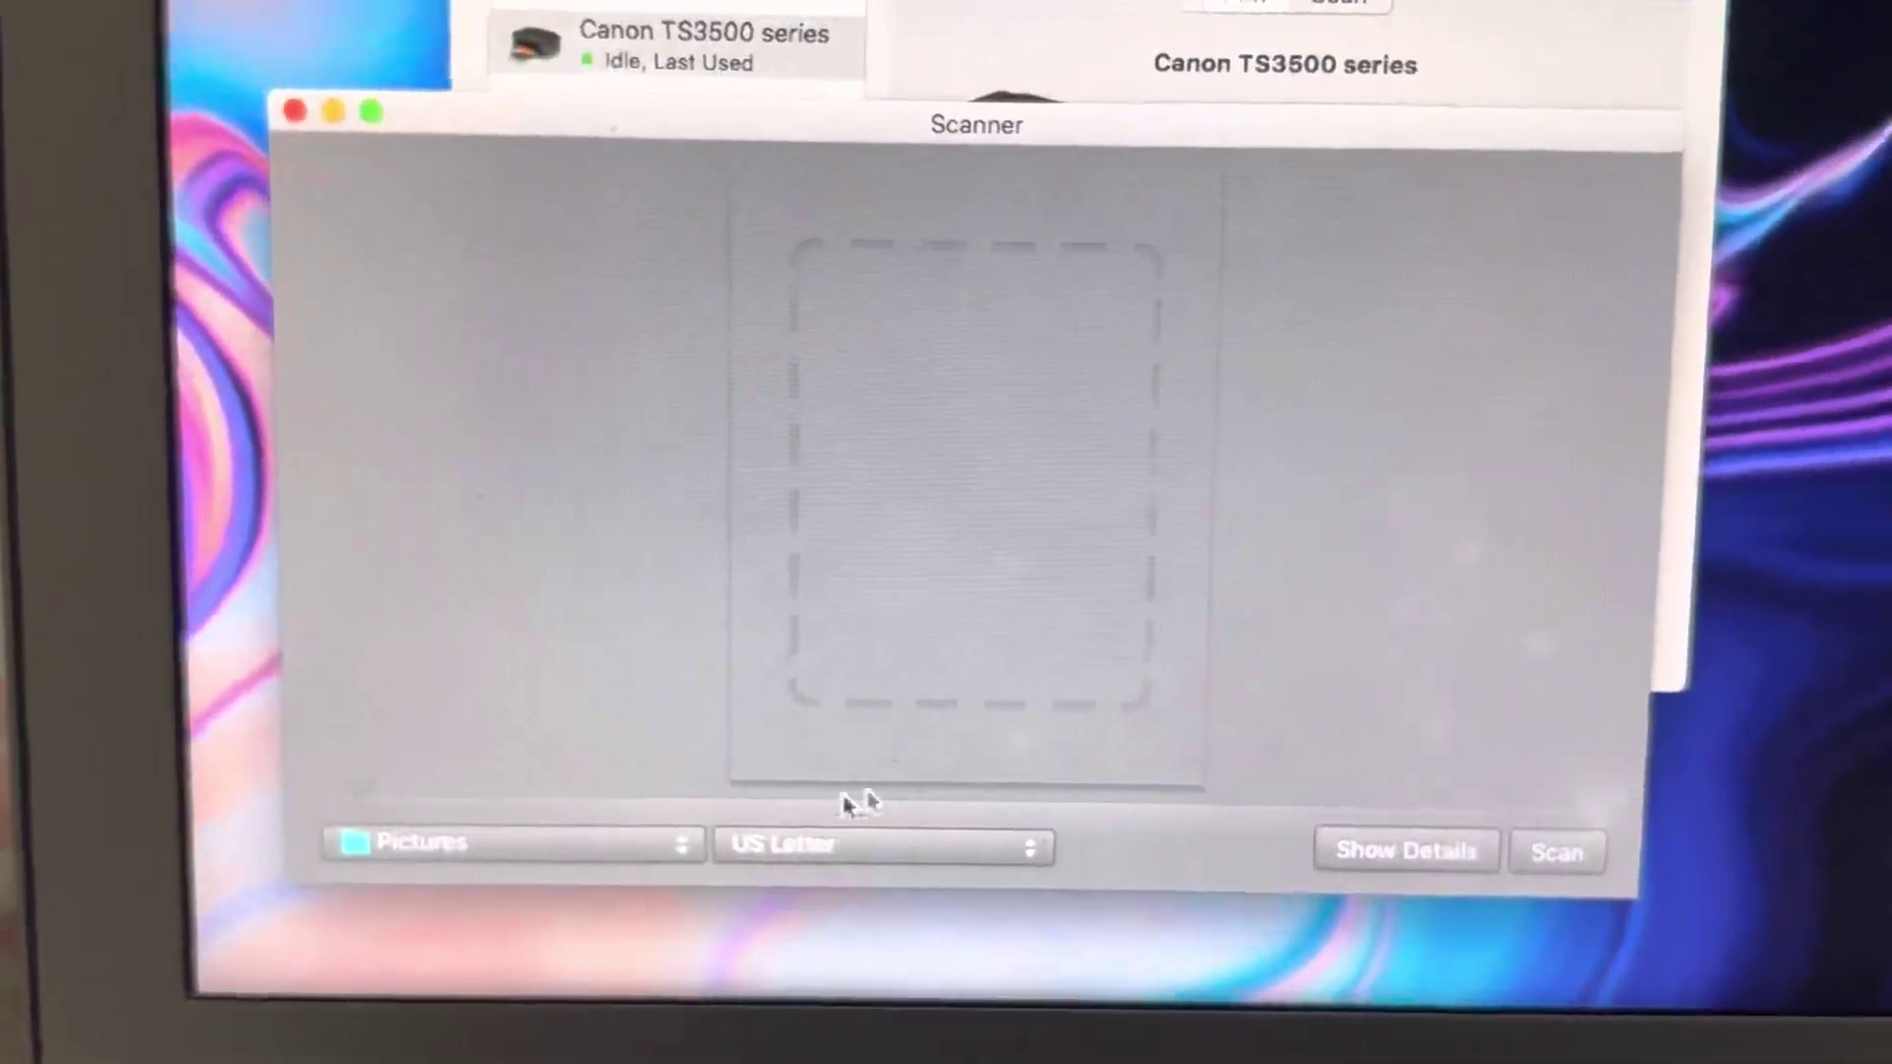
{"action": "left_click", "coordinate": [576, 840]}
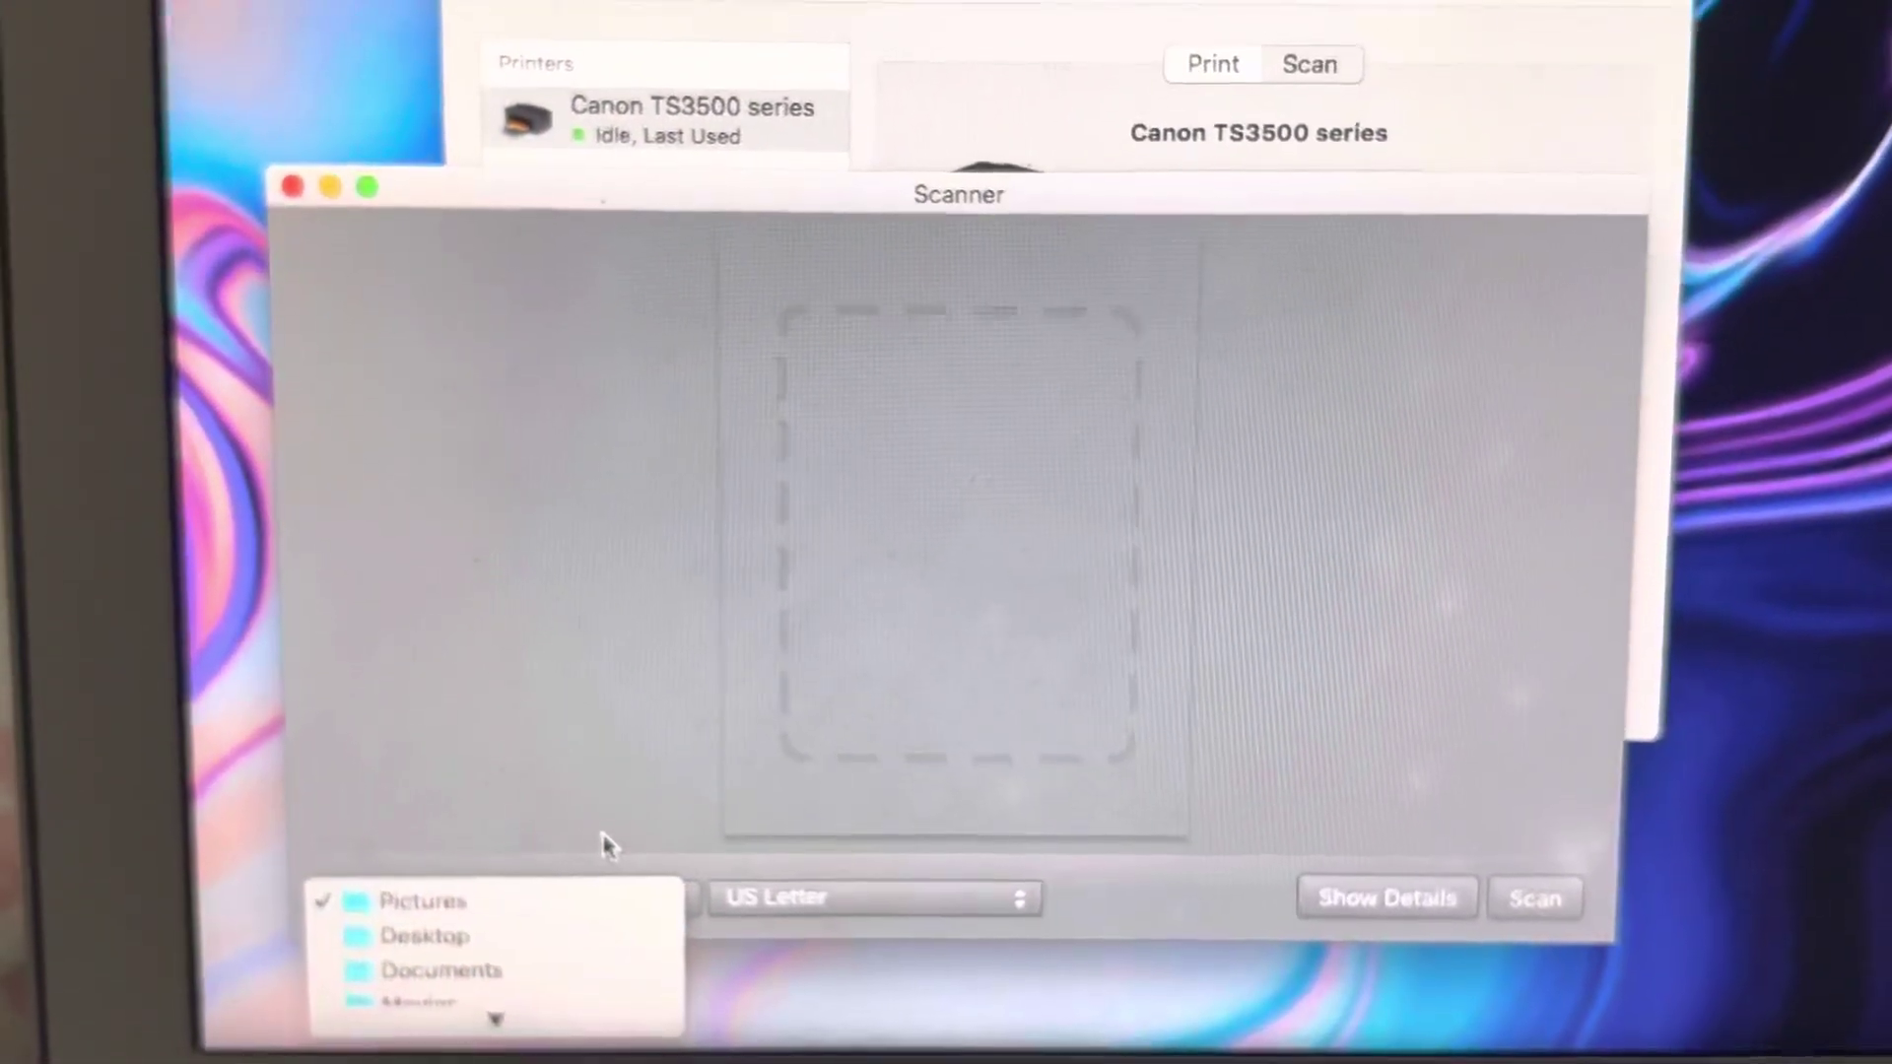
{"action": "left_click", "coordinate": [606, 842]}
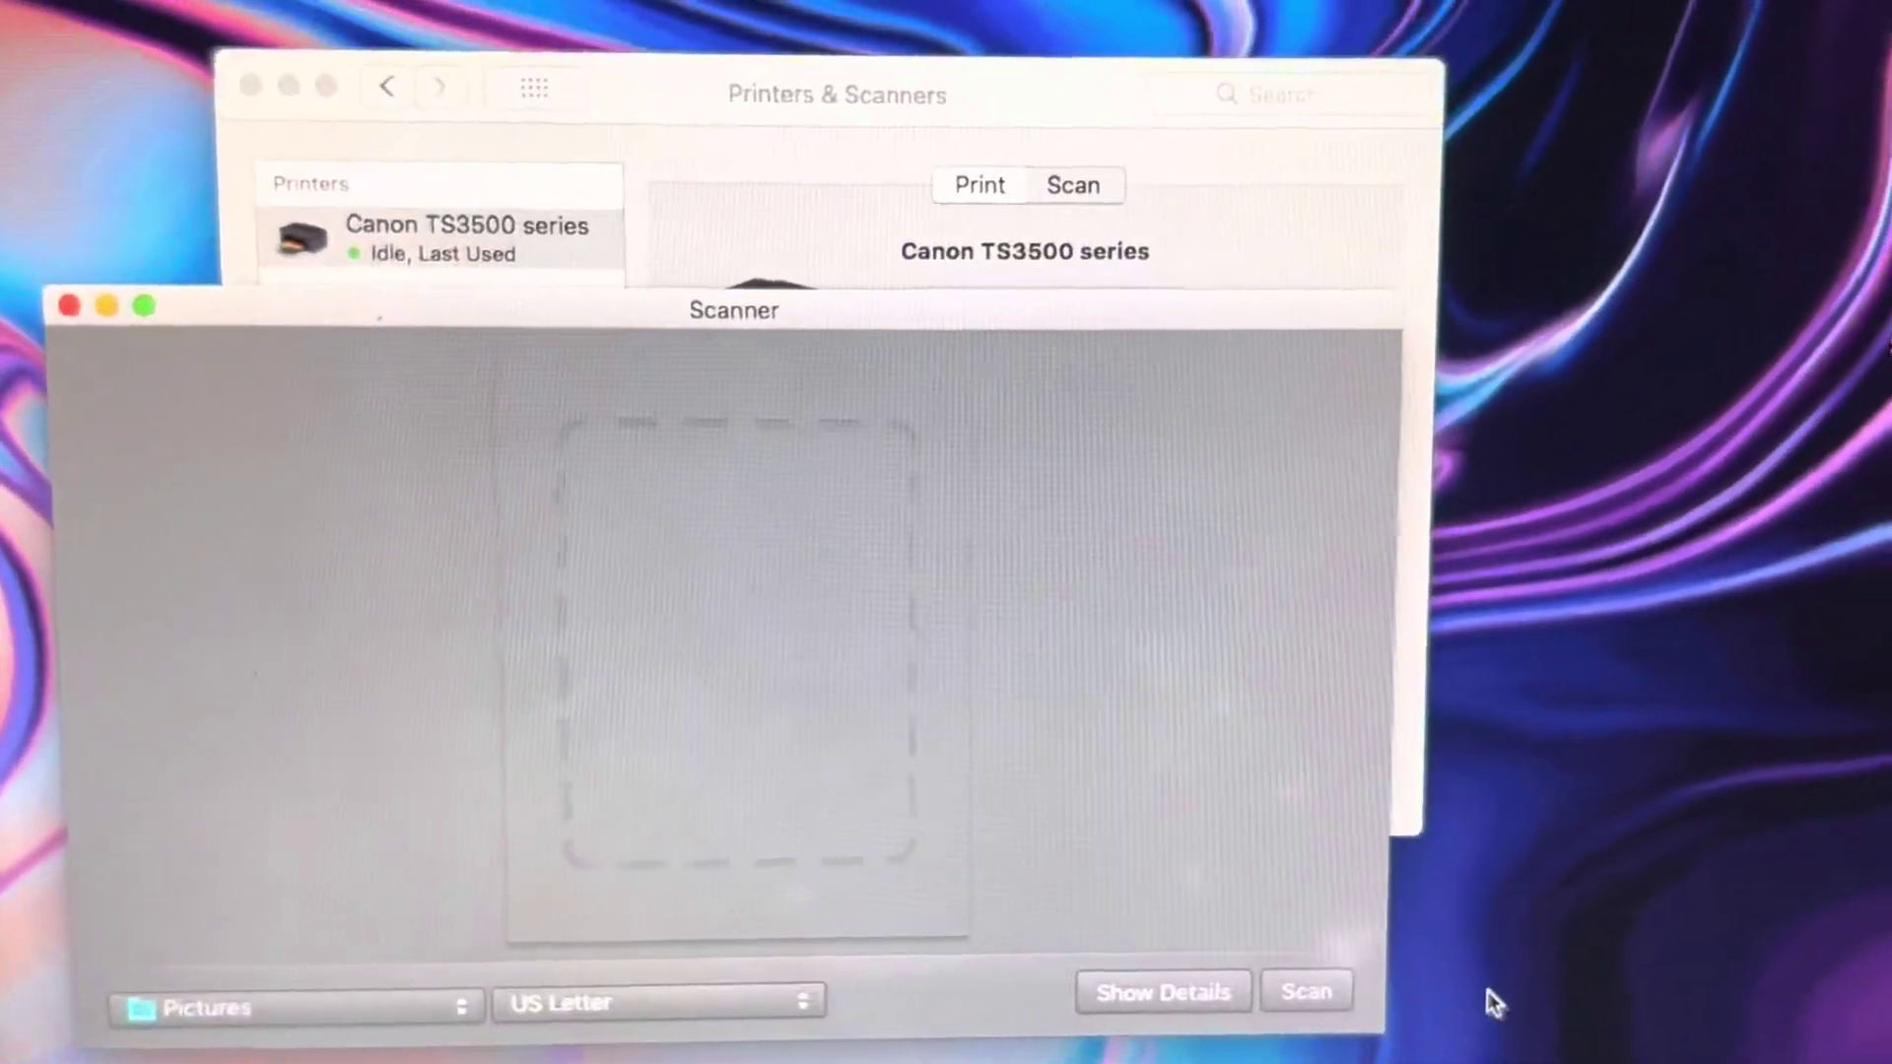